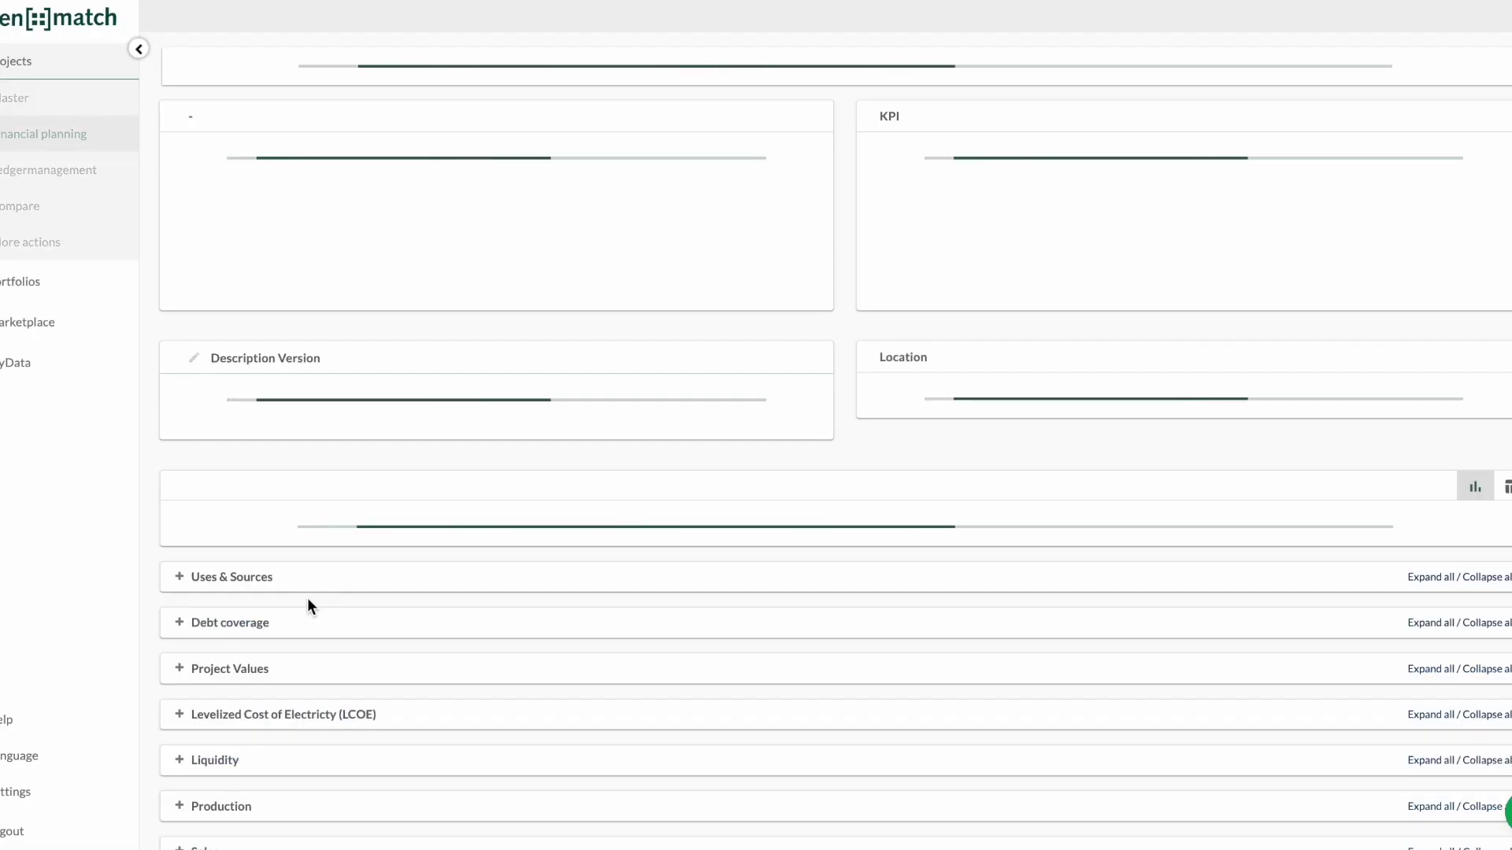
- Start a new line of credit in the project's debt planning with a fixed value of 1,000,000 EUR
{"action": "left_click", "coordinate": [554, 67]}
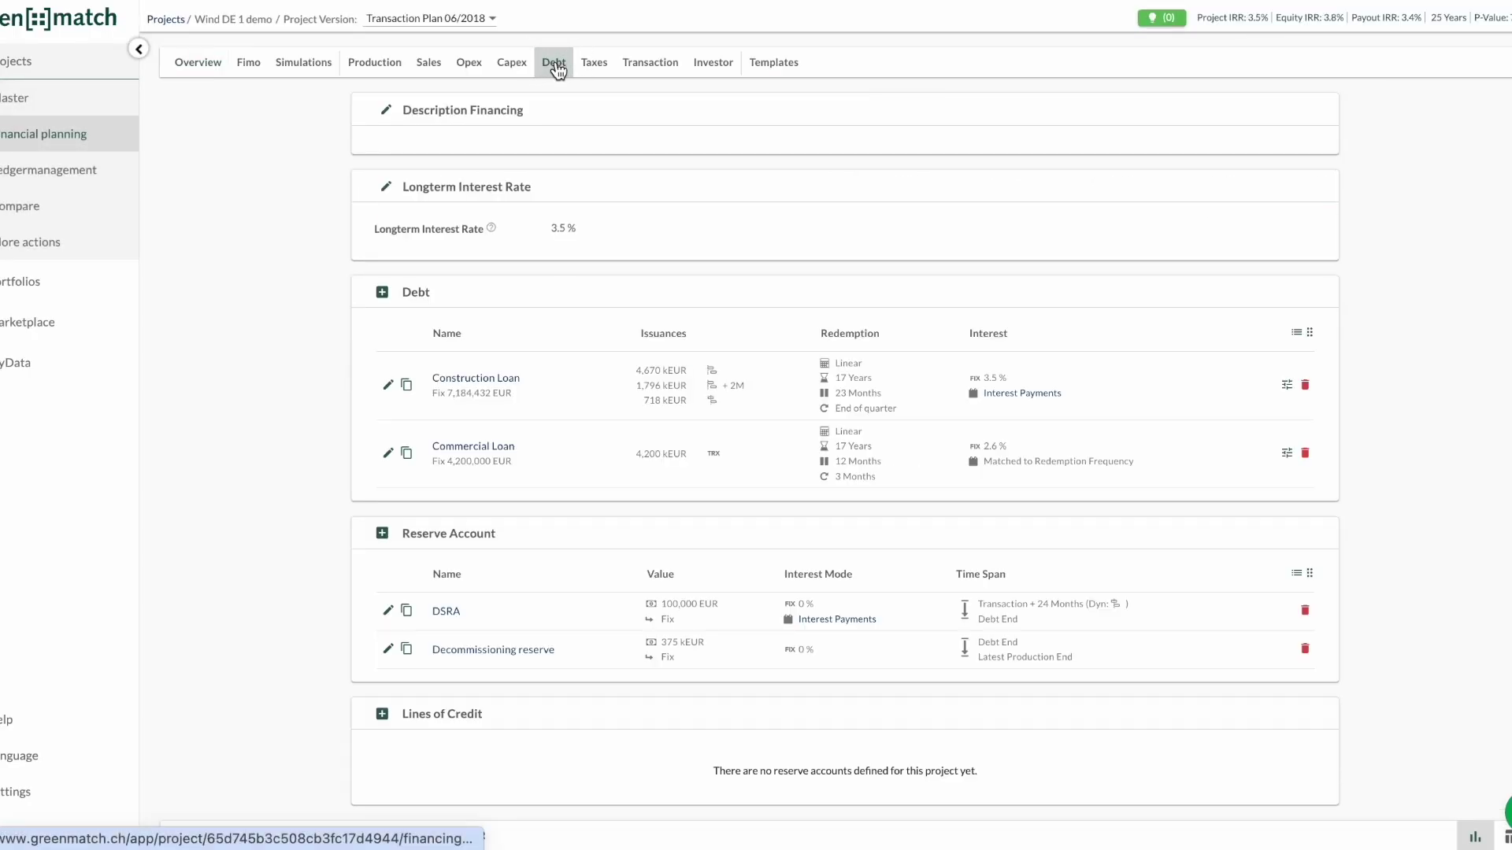
{"action": "scroll", "coordinate": [535, 214], "scroll_direction": "down", "scroll_amount": 2}
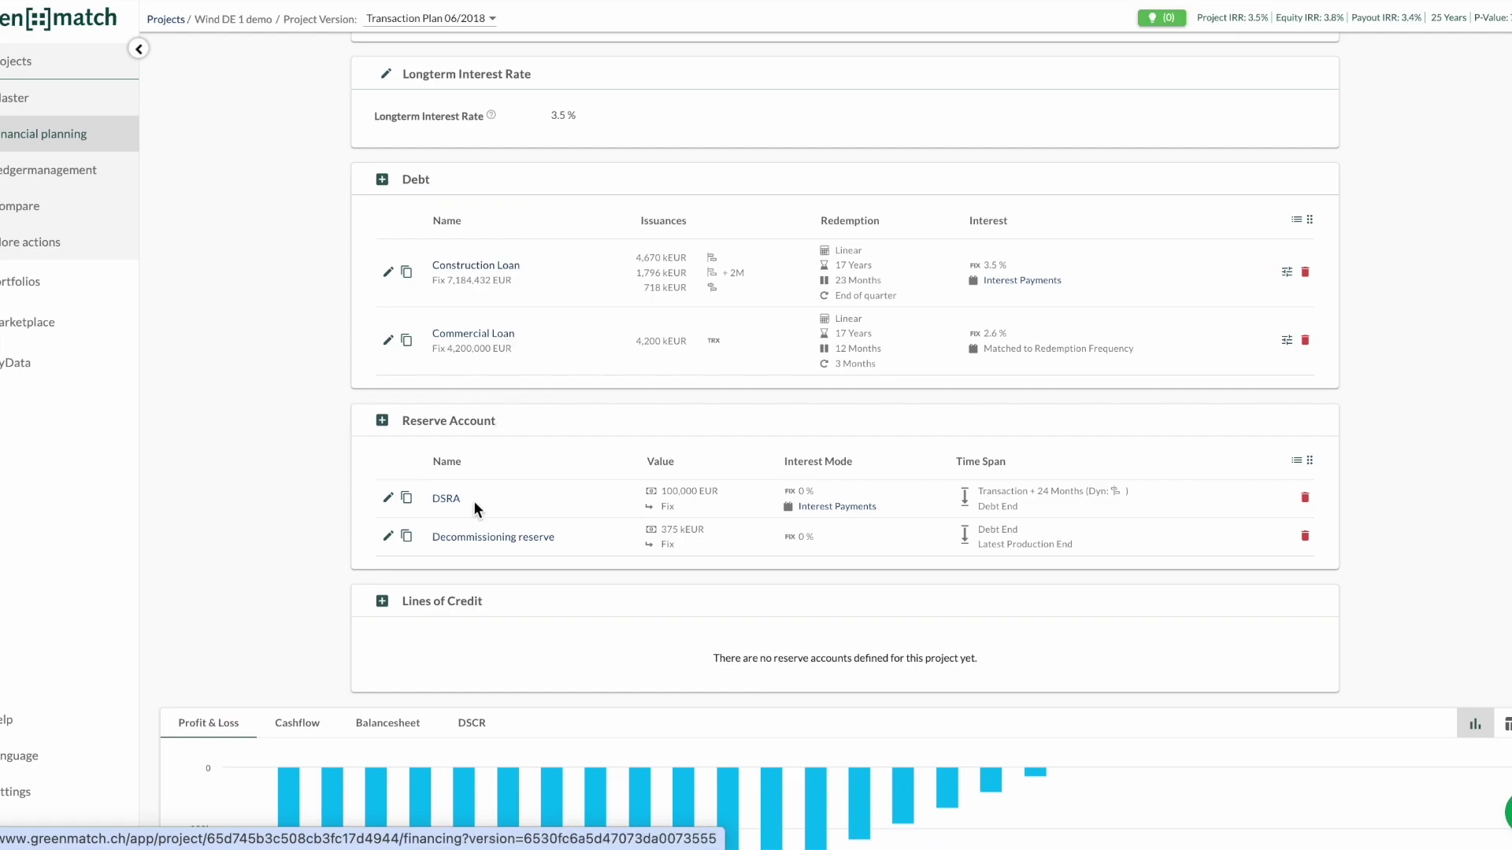
{"action": "left_click_drag", "start_coordinate": [396, 600], "coordinate": [517, 613]}
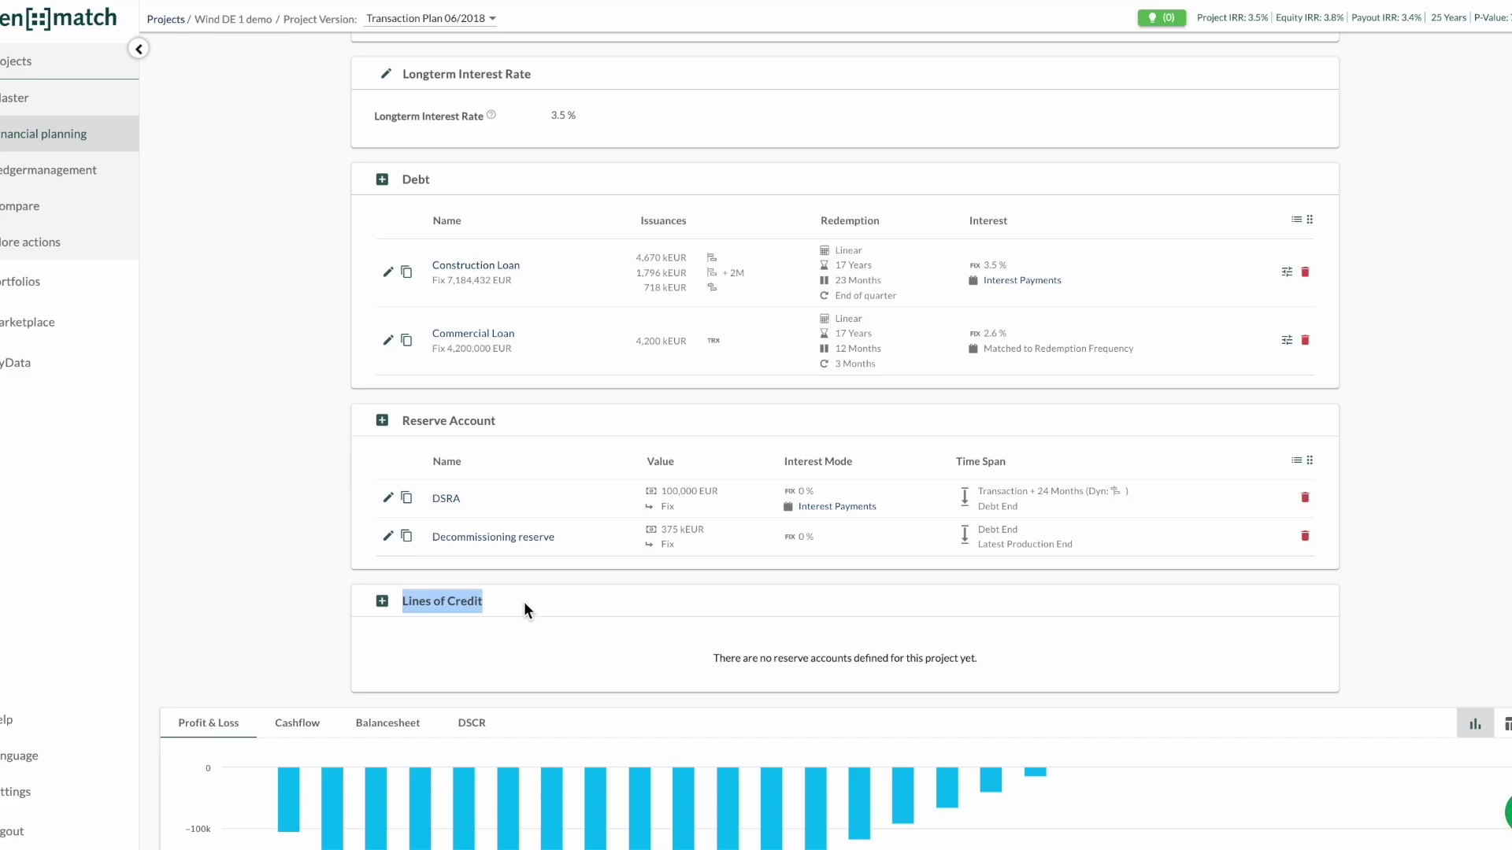
{"action": "left_click", "coordinate": [383, 601]}
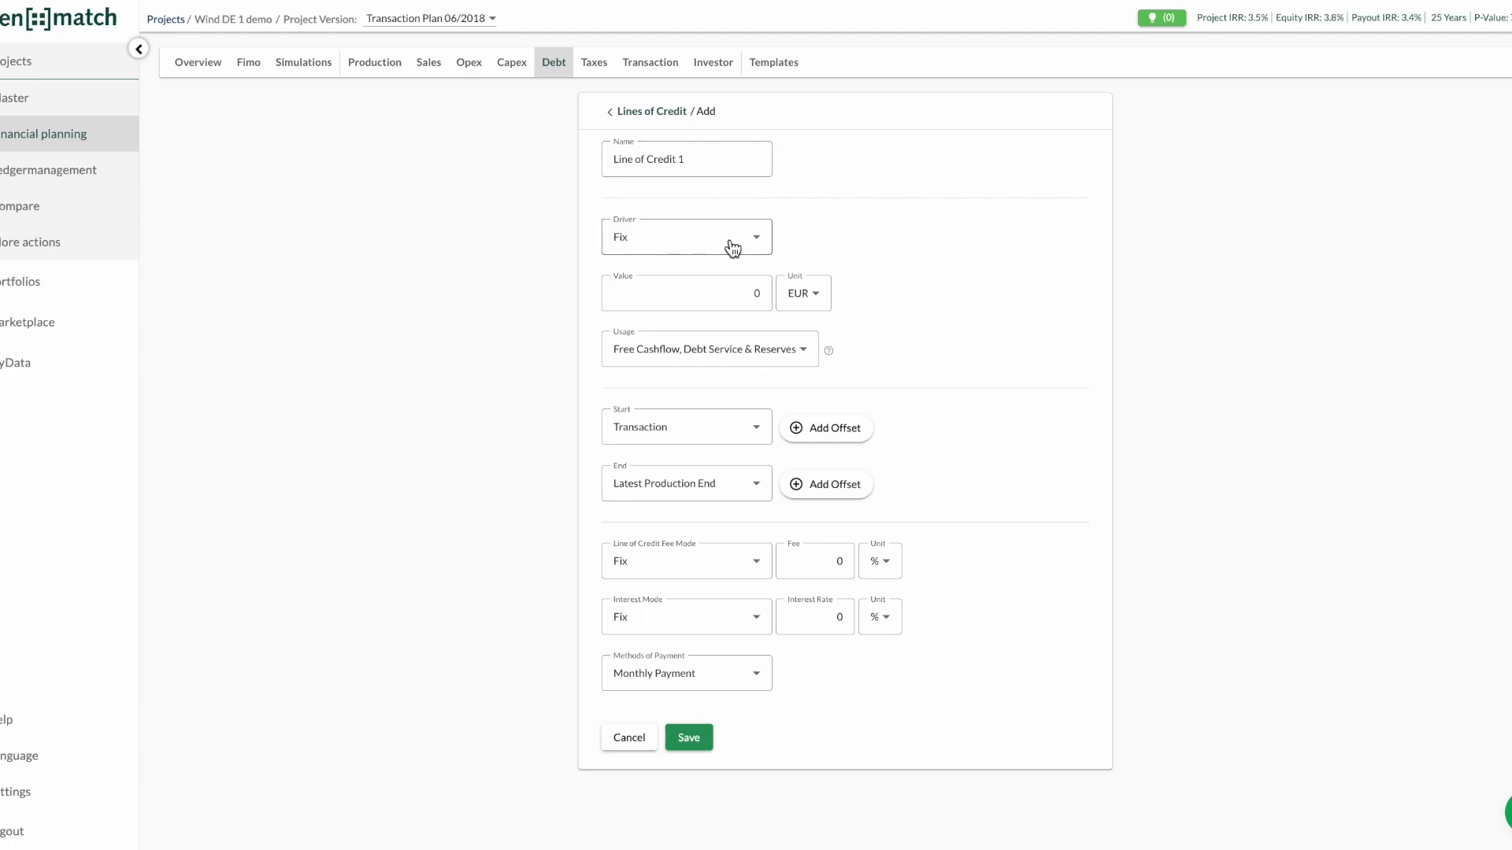
{"action": "left_click", "coordinate": [697, 291]}
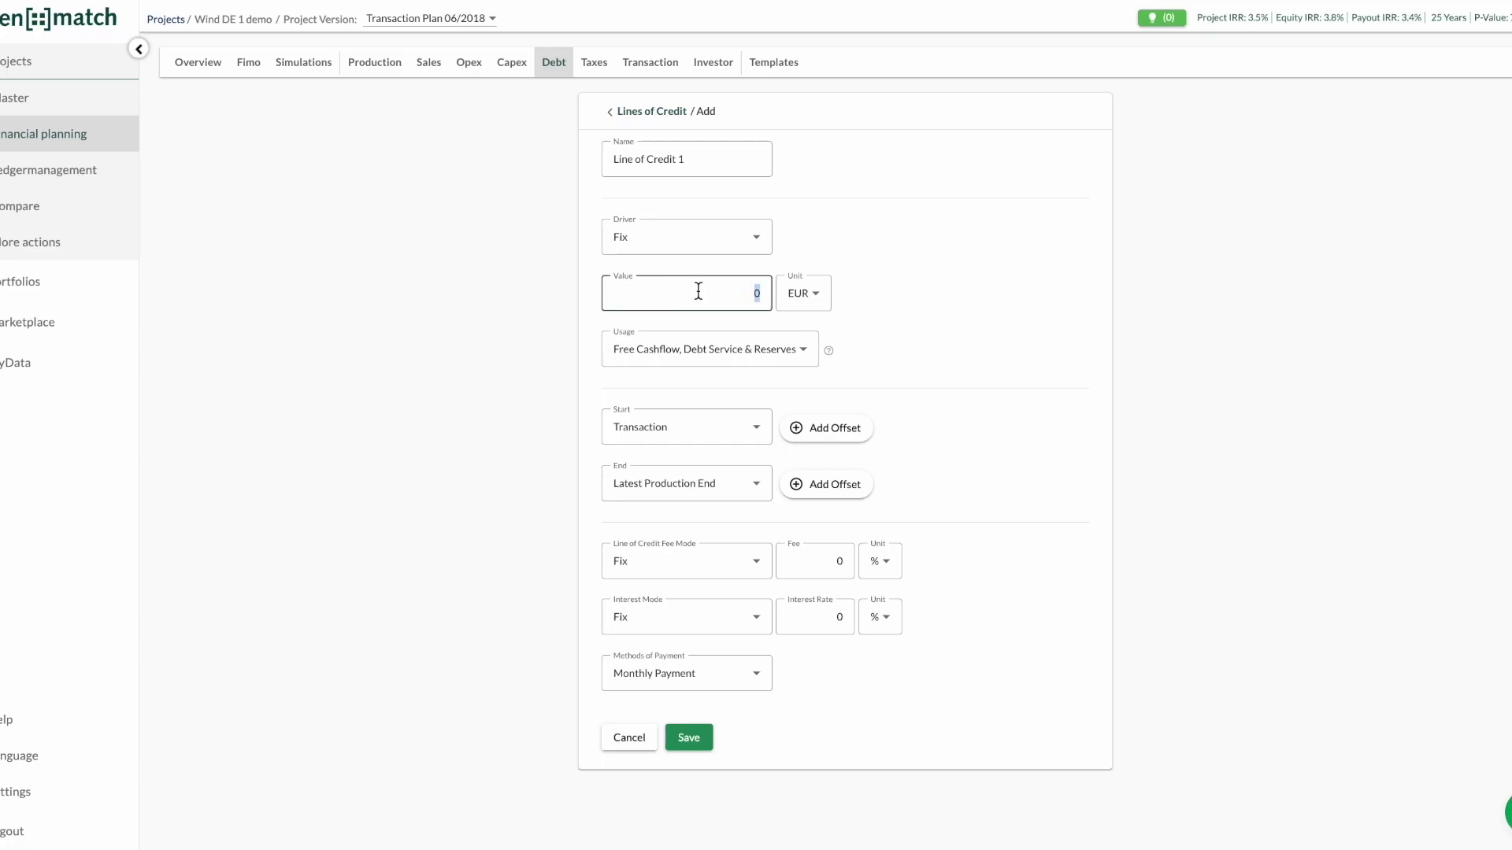
{"action": "type", "text": "1000000"}
- Check the line of credit's usage options, keeping Free Cashflow, Debt Service & Reserves, and set its fixed fee to 2 %
{"action": "left_click", "coordinate": [809, 349]}
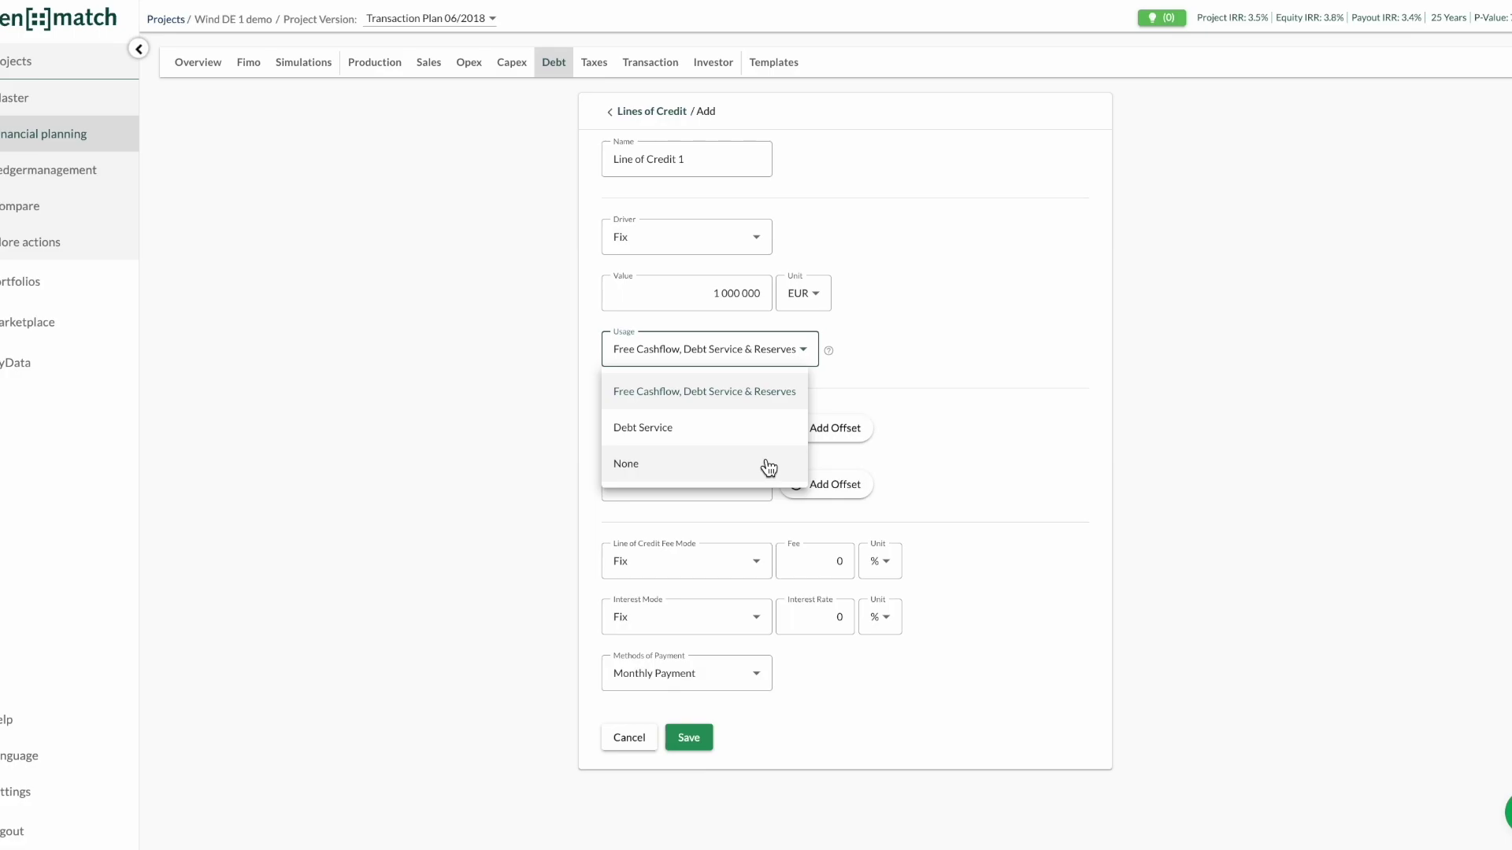
{"action": "left_click", "coordinate": [933, 470]}
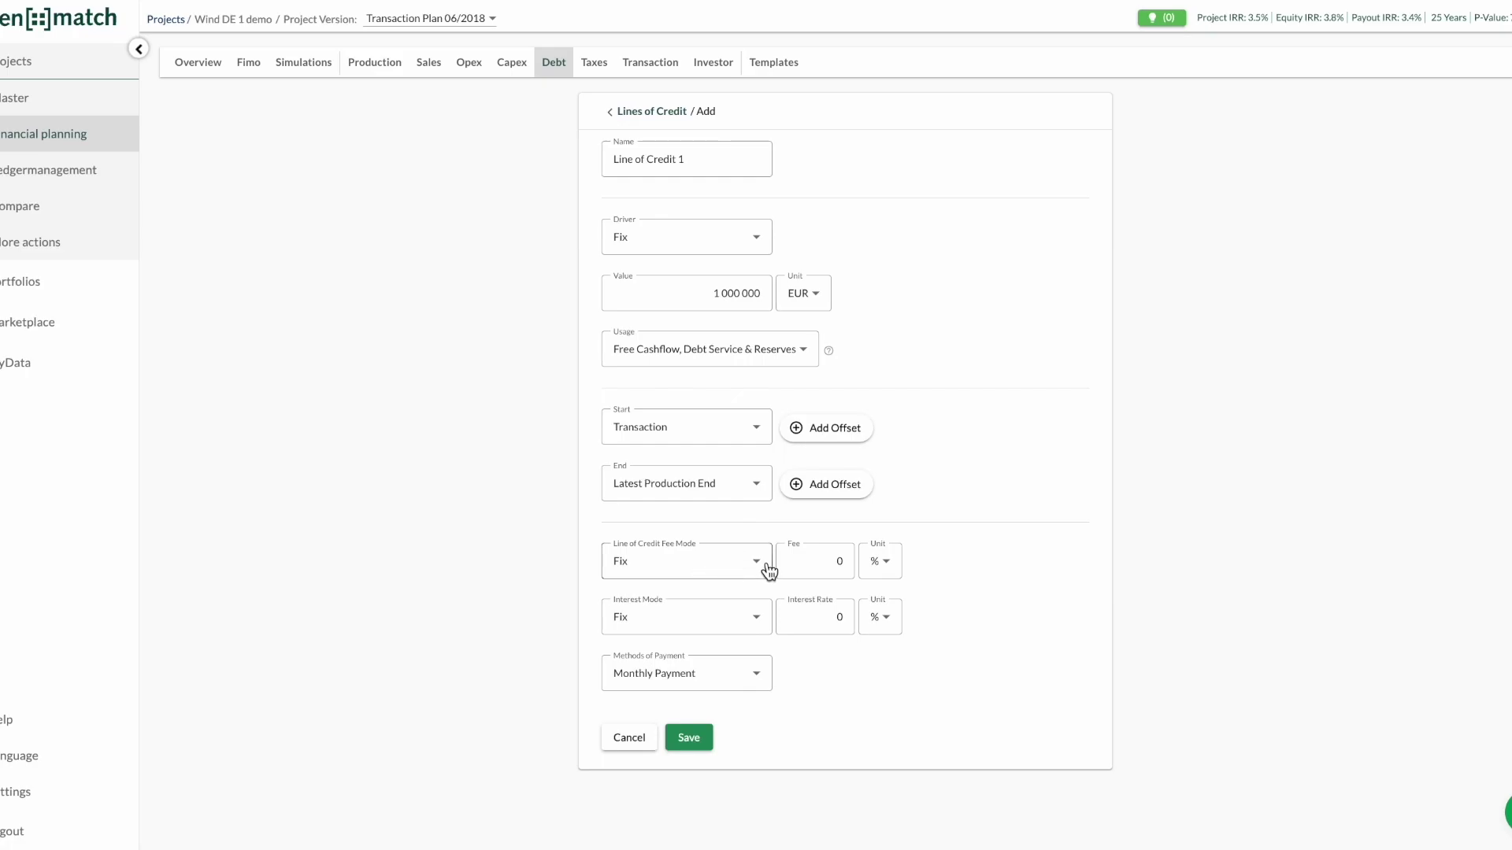
{"action": "left_click", "coordinate": [840, 563]}
{"action": "type", "text": "2"}
{"action": "left_click", "coordinate": [837, 615]}
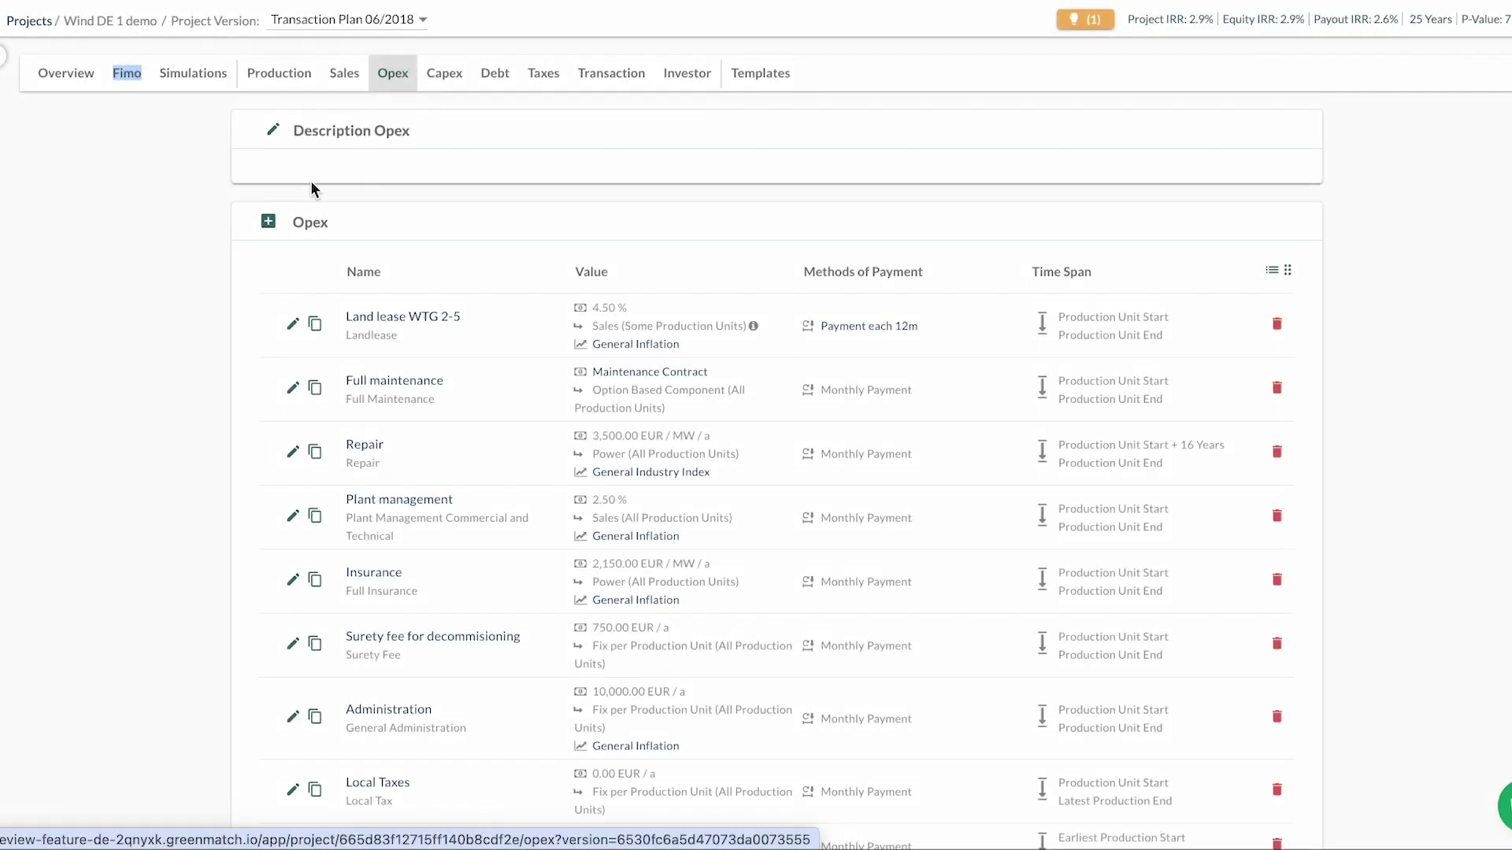
- Start a new opex position with Injected Equity as the driver and a value of 1 % p.a
{"action": "left_click", "coordinate": [268, 221]}
{"action": "left_click", "coordinate": [665, 347]}
{"action": "left_click", "coordinate": [589, 618]}
{"action": "double_click", "coordinate": [659, 419]}
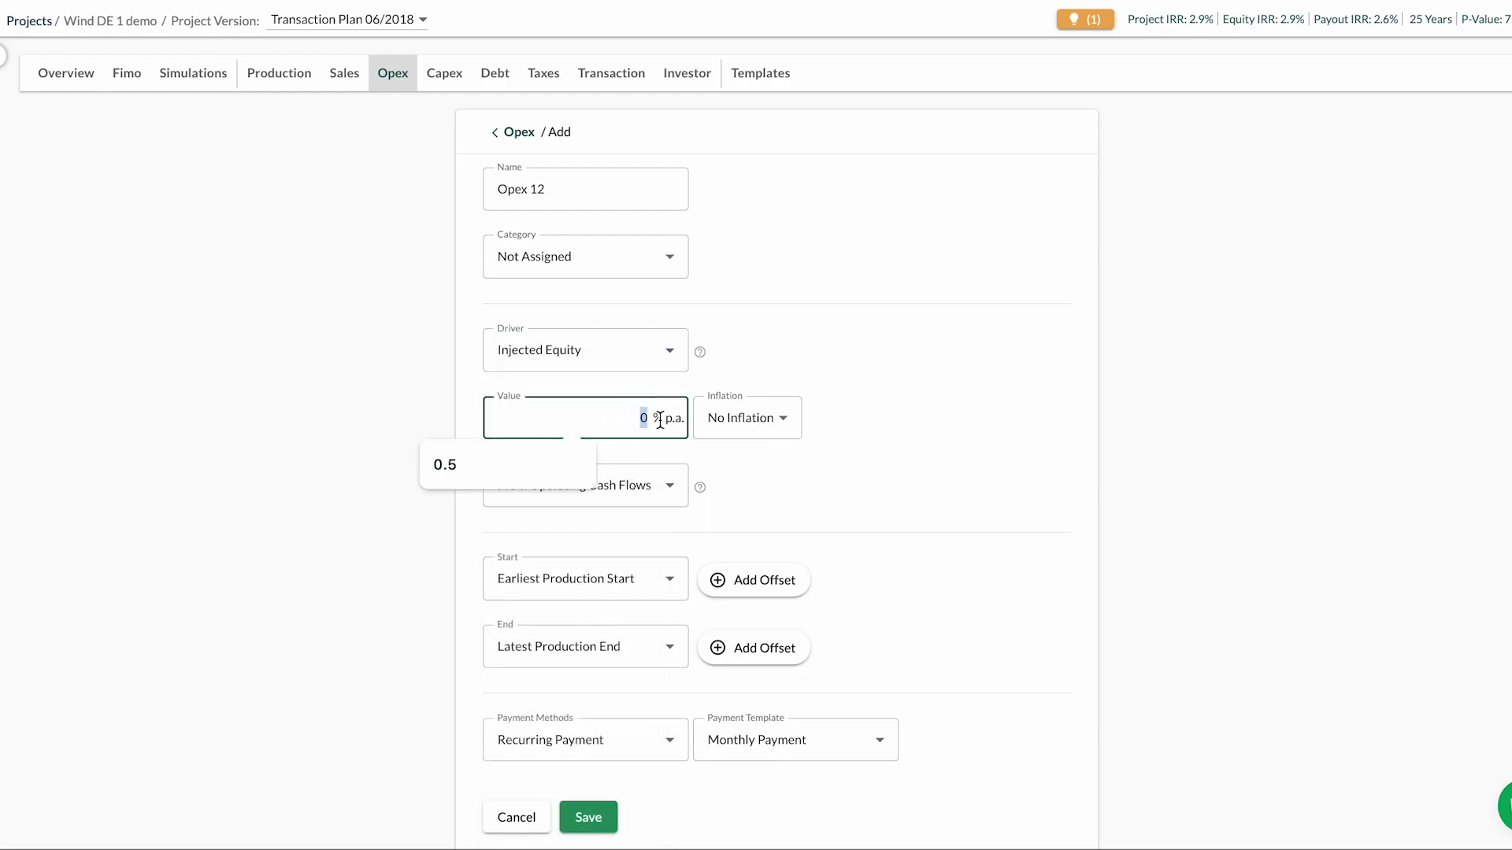
{"action": "type", "text": "1"}
{"action": "left_click", "coordinate": [925, 434]}
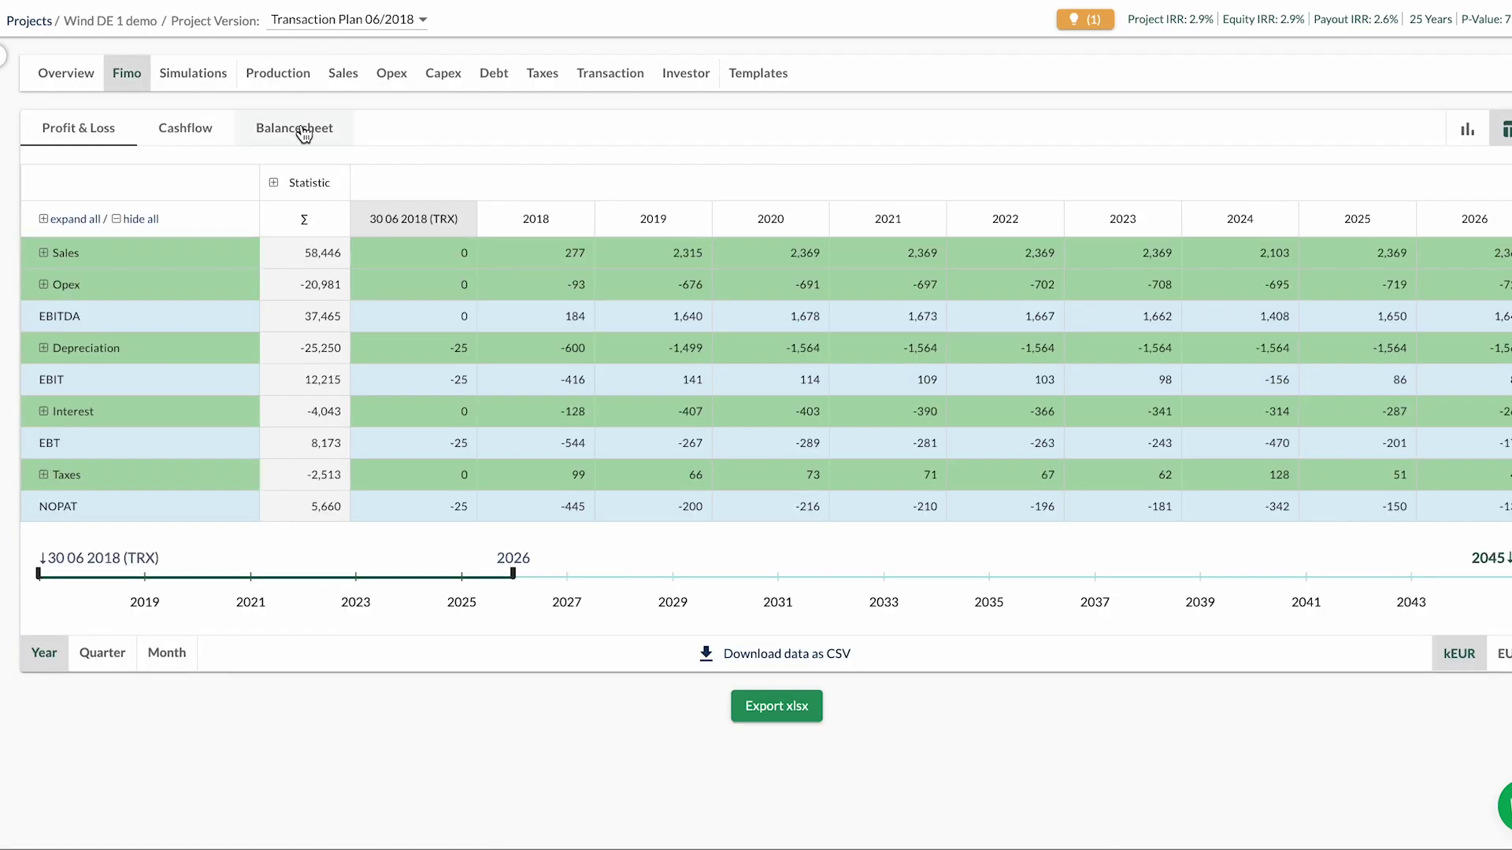
- Examine the Injected Equity row in the financial model's balance sheet
{"action": "left_click", "coordinate": [304, 131]}
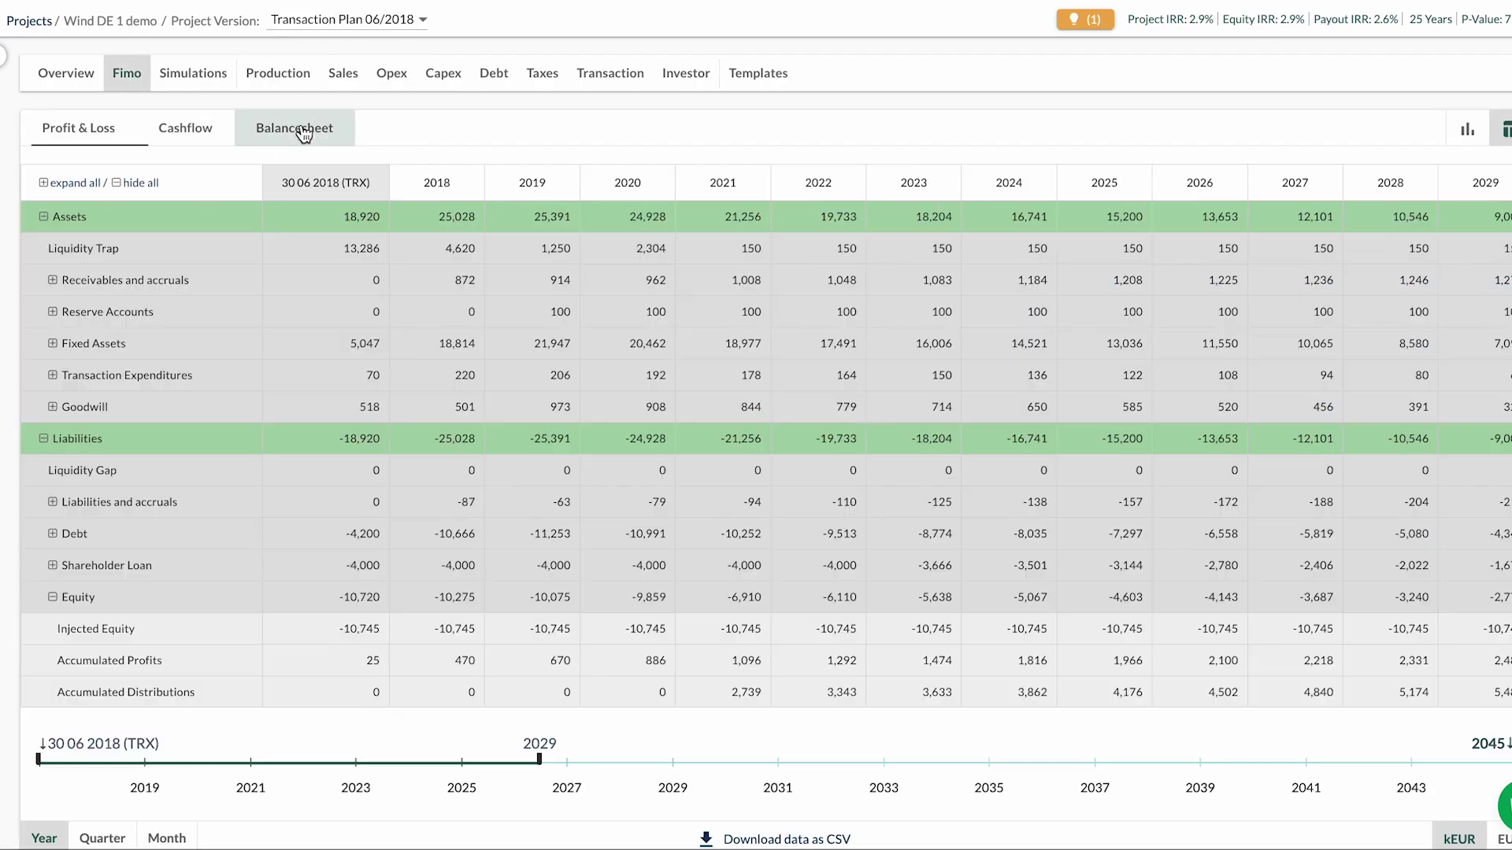
{"action": "left_click_drag", "start_coordinate": [68, 629], "coordinate": [161, 631]}
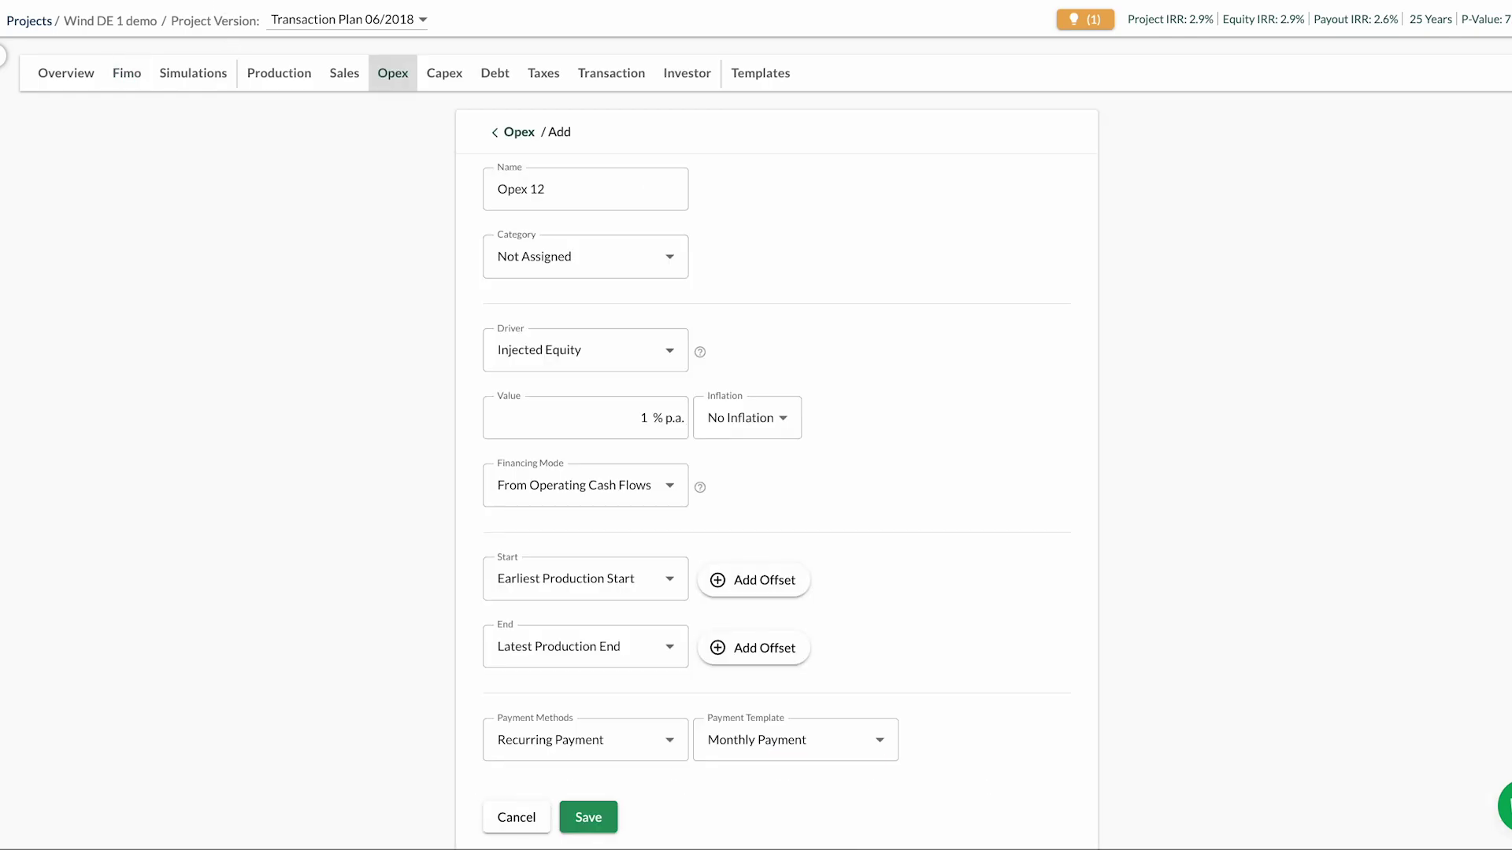
- Change the driver of the new opex position to Custom and expand the Sales variables
{"action": "left_click", "coordinate": [622, 348]}
{"action": "left_click", "coordinate": [563, 837]}
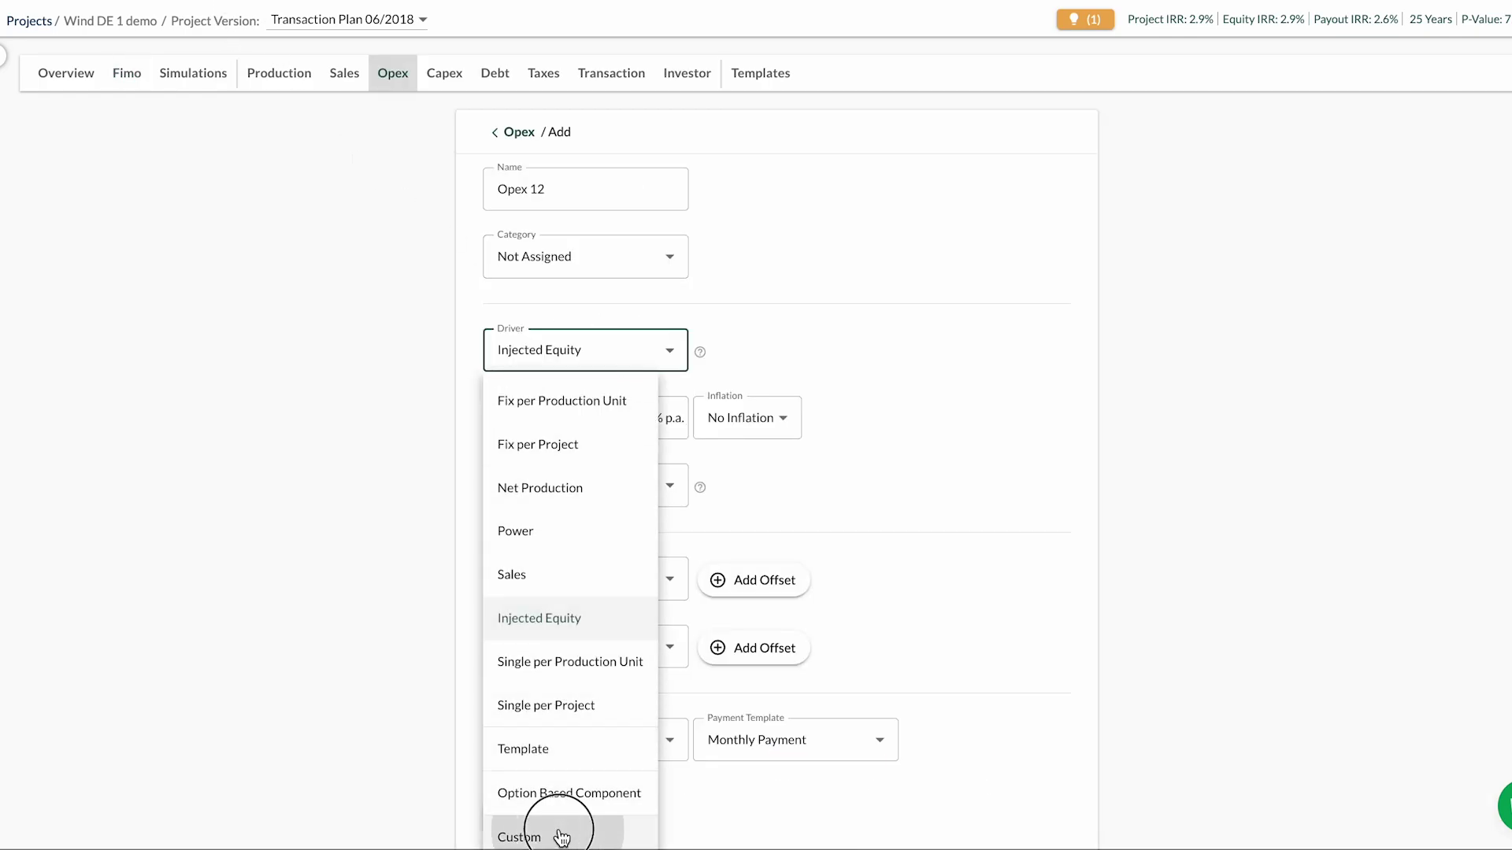
{"action": "left_click", "coordinate": [524, 499]}
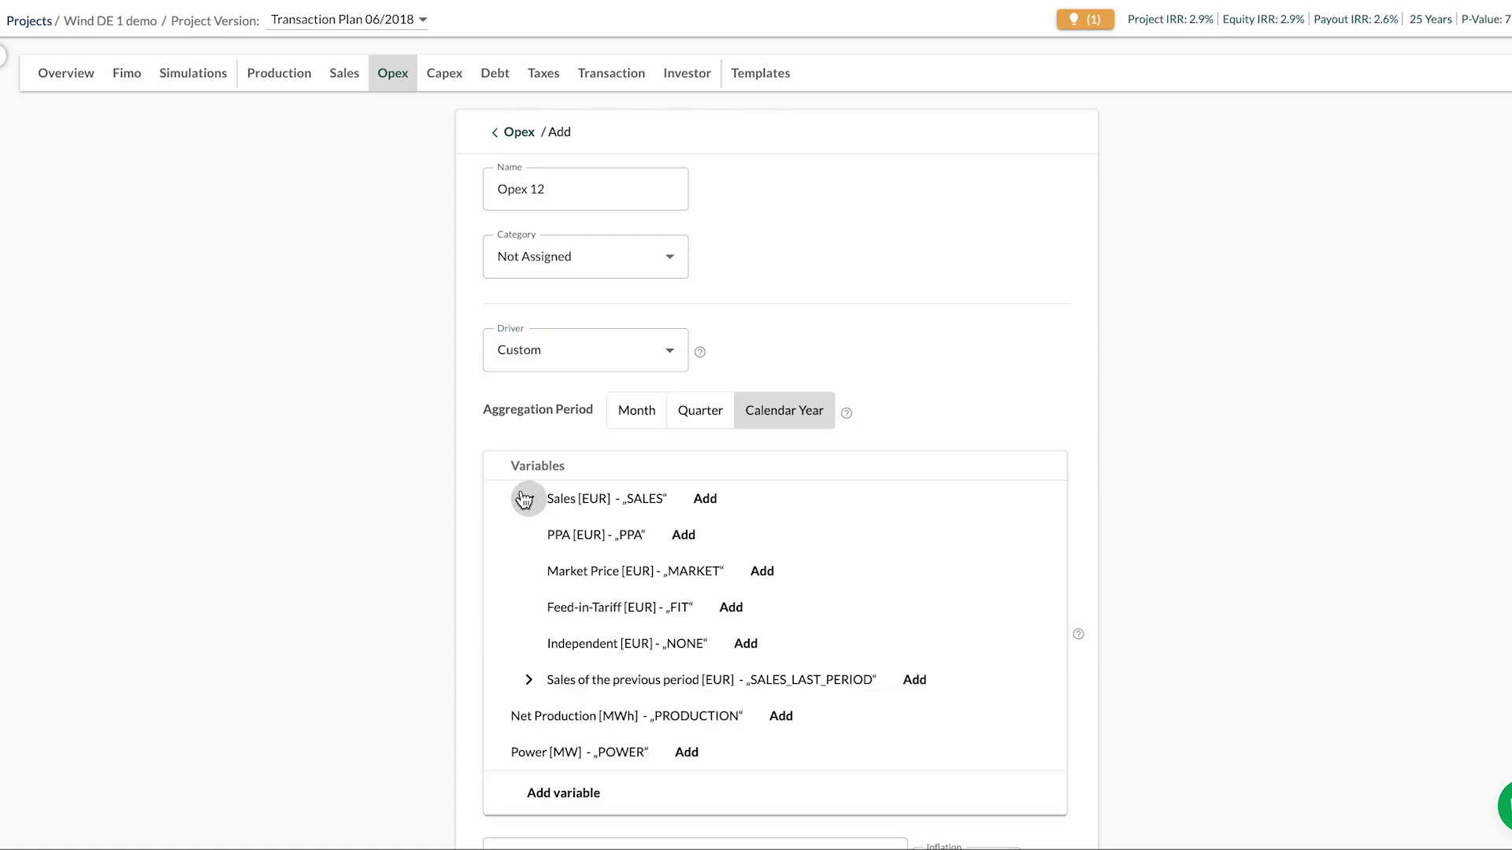
- Enter the custom opex formula IF( MARKET >0; SALES *0.02;0) and open the payment method options
{"action": "scroll", "coordinate": [1076, 521], "scroll_direction": "down", "scroll_amount": 6}
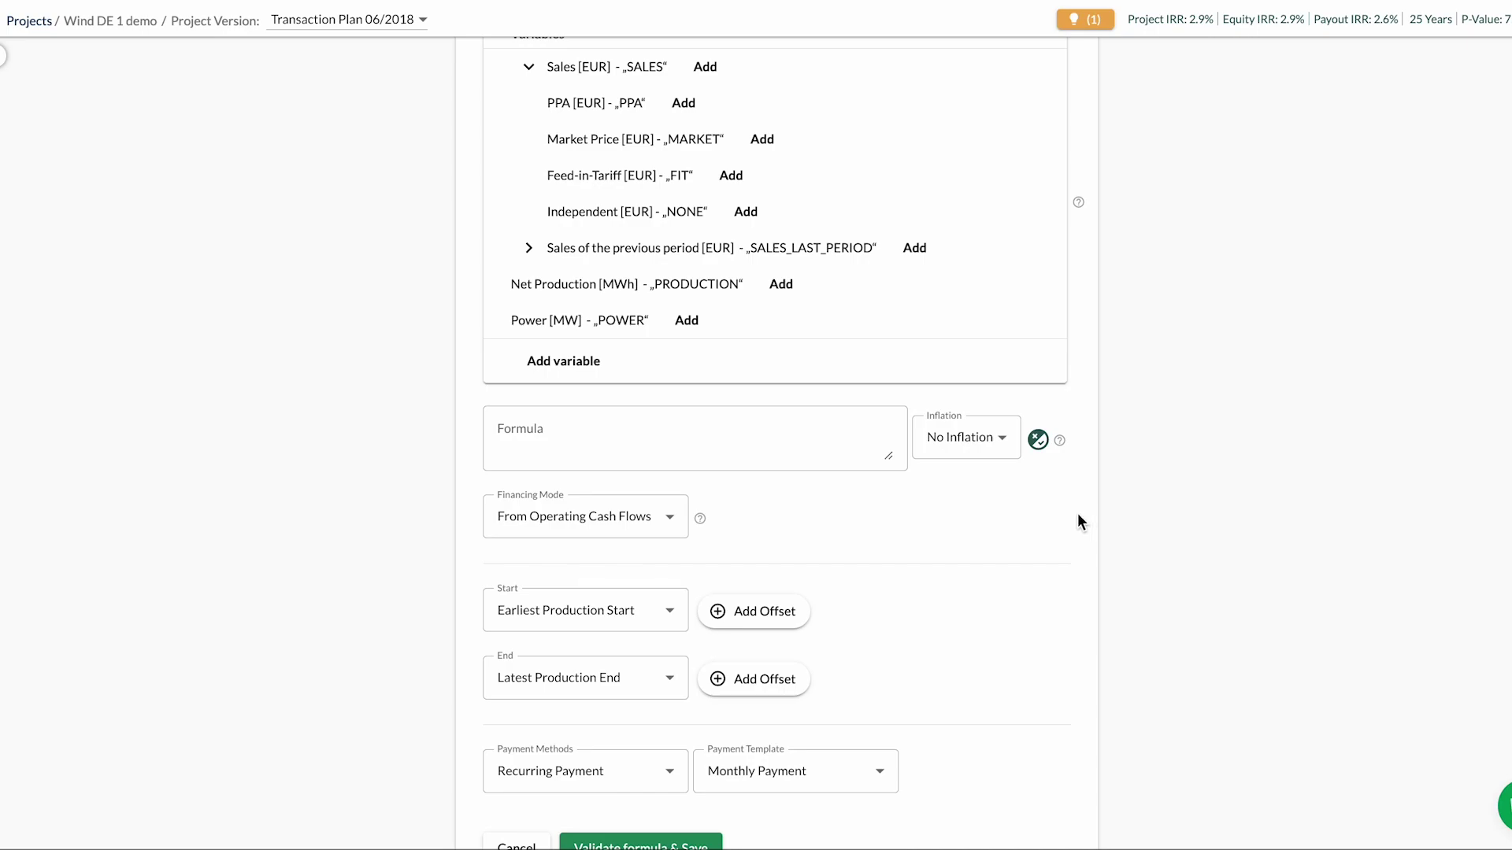
{"action": "left_click", "coordinate": [819, 451]}
{"action": "type", "text": "IF"}
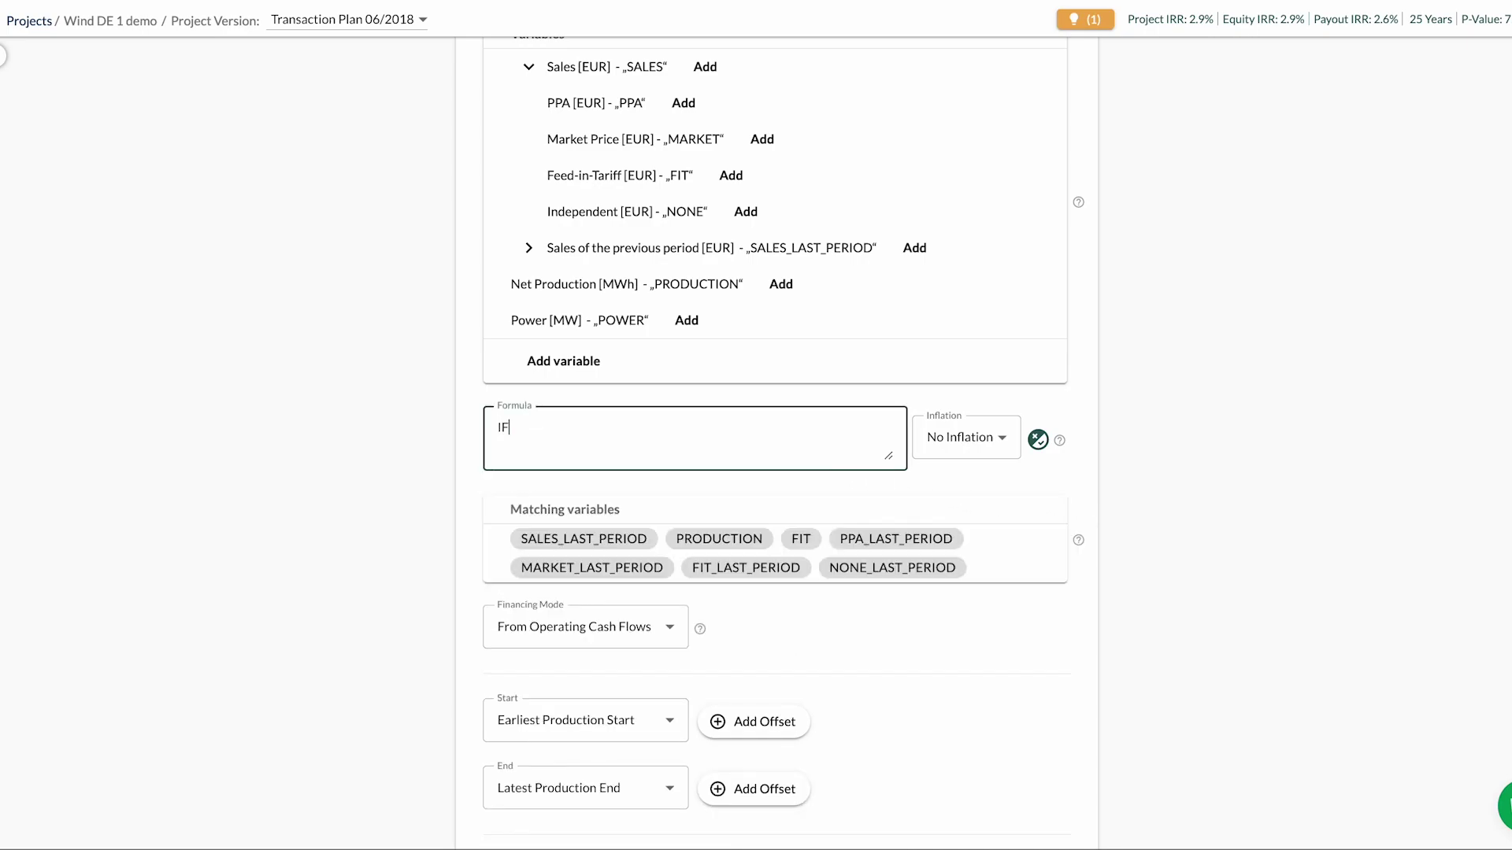
{"action": "type", "text": "("}
{"action": "left_click", "coordinate": [764, 146]}
{"action": "left_click", "coordinate": [589, 426]}
{"action": "type", "text": ">0;"}
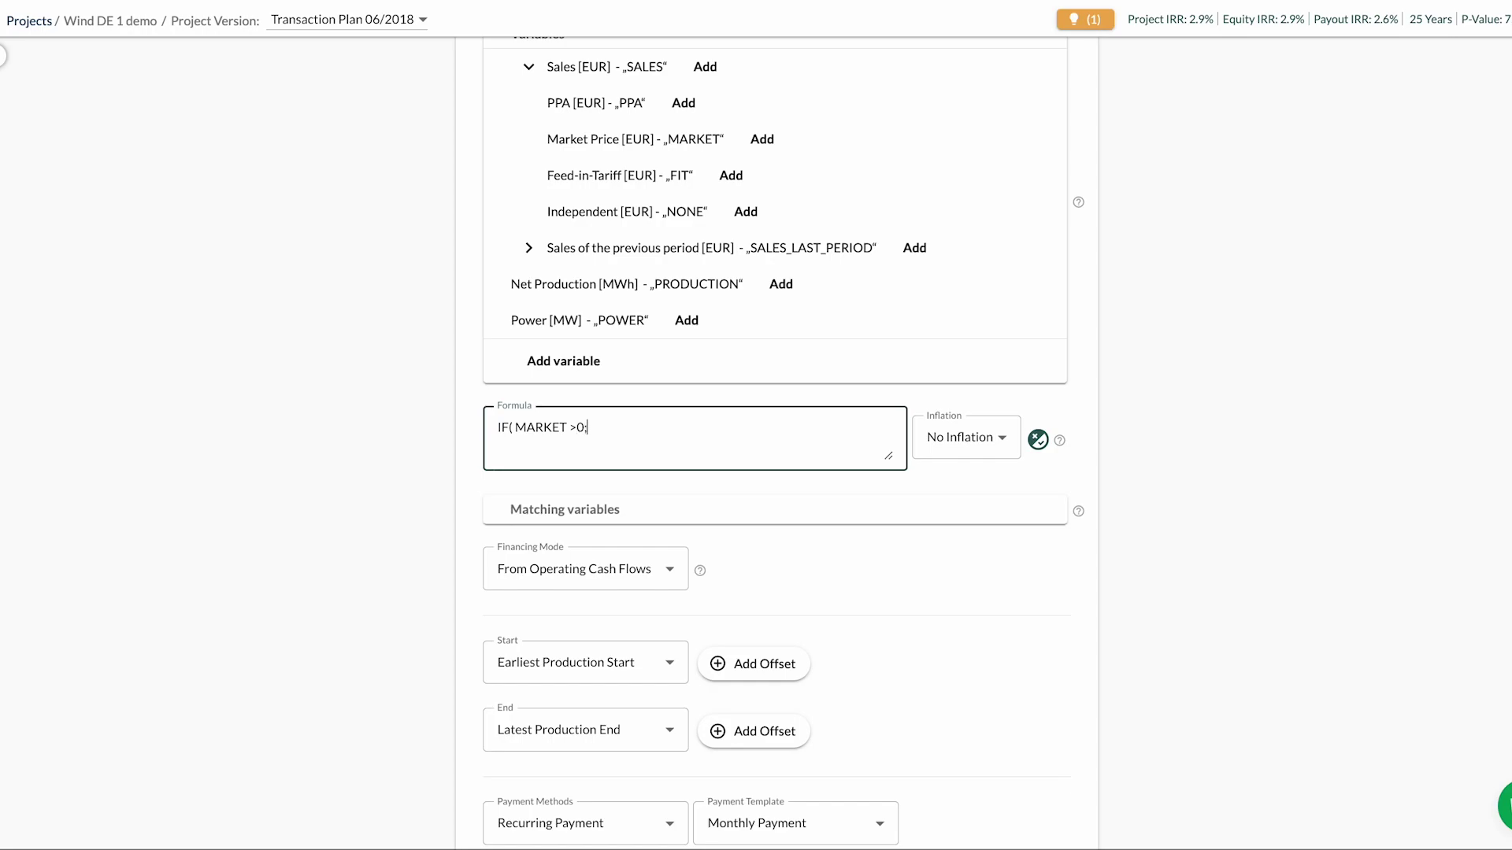
{"action": "left_click", "coordinate": [704, 66]}
{"action": "left_click", "coordinate": [662, 425]}
{"action": "type", "text": "*0.02;0)"}
{"action": "scroll", "coordinate": [776, 512], "scroll_direction": "down", "scroll_amount": 3}
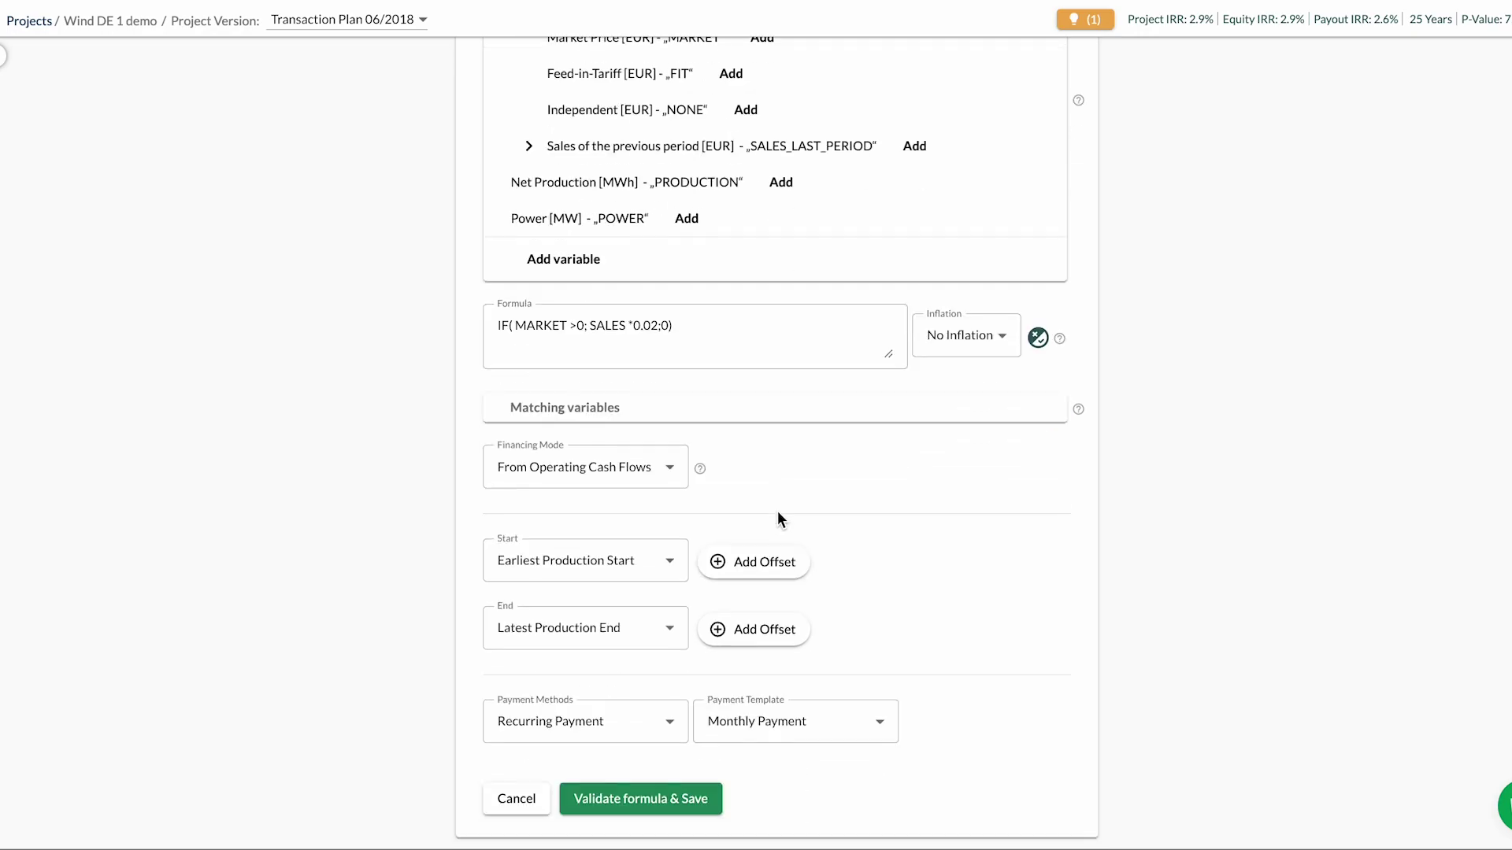
{"action": "left_click", "coordinate": [673, 730]}
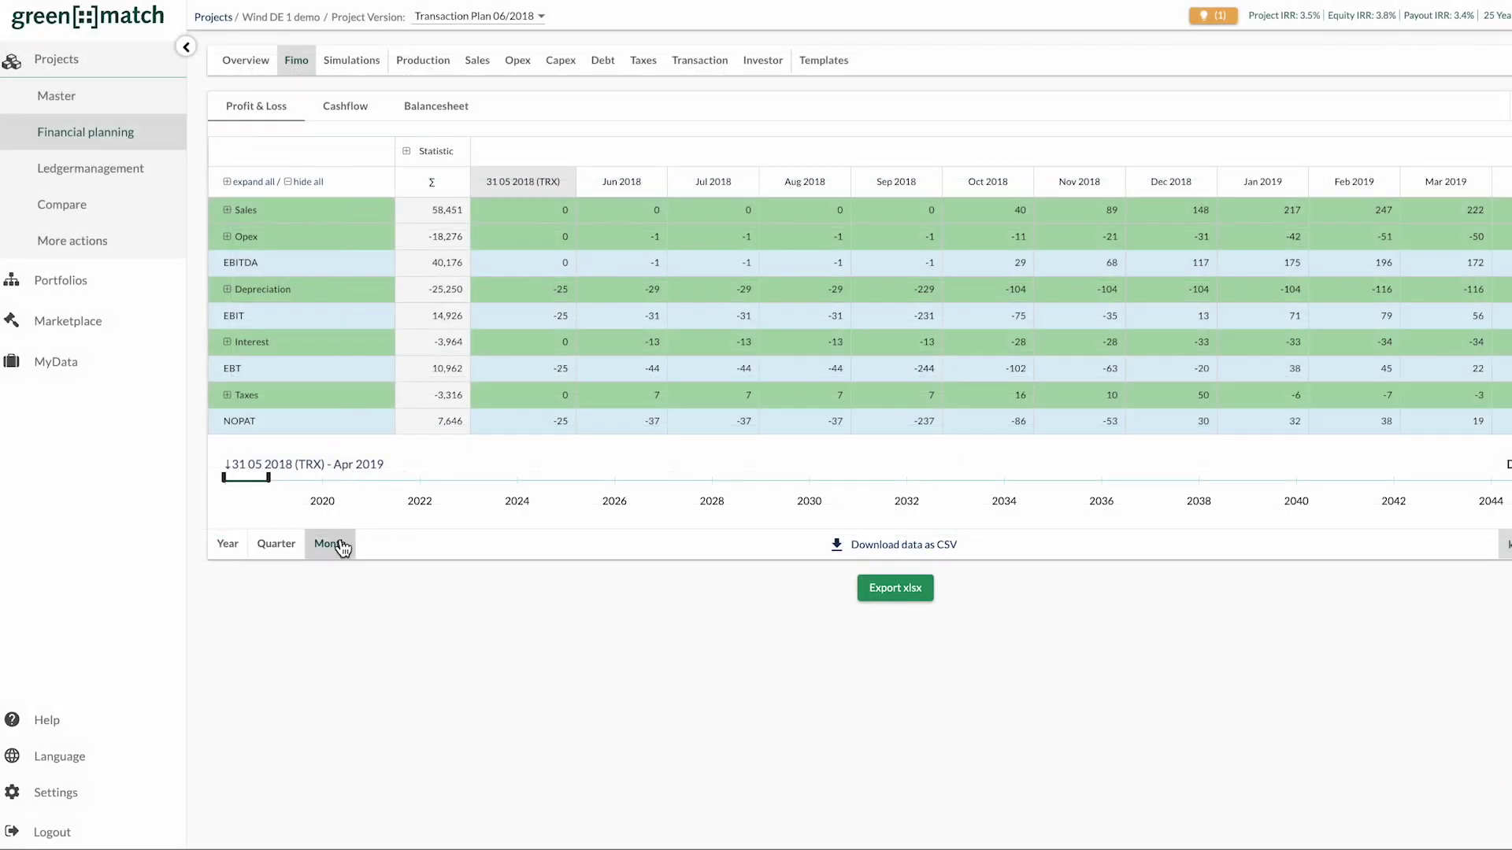
- Display the Profit & Loss table by quarter and by year
{"action": "left_click", "coordinate": [280, 545]}
{"action": "left_click", "coordinate": [222, 550]}
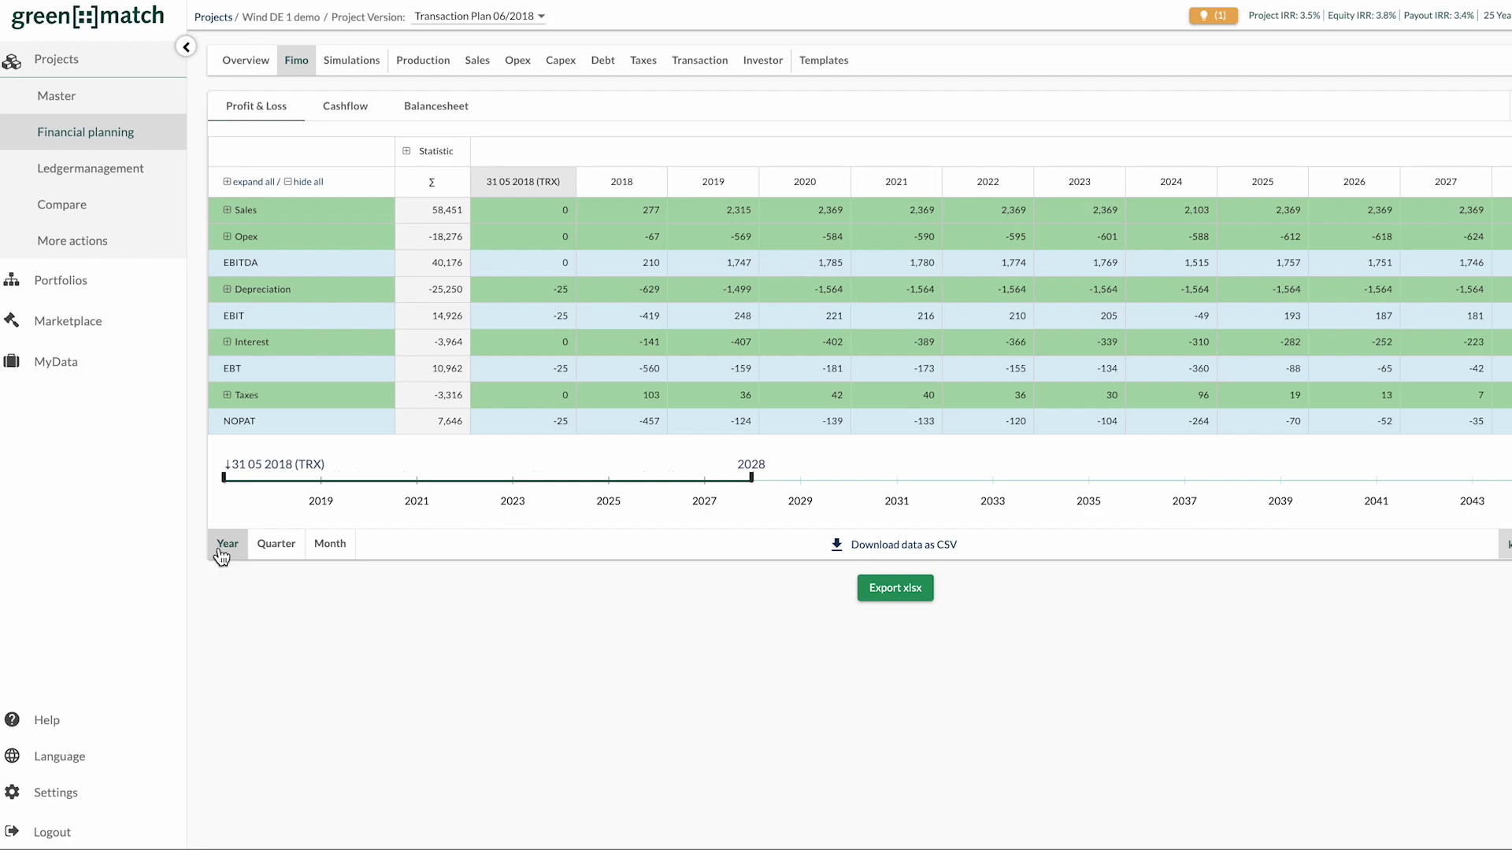
- Set the start of the fiscal year to October in the project's master data and save it
{"action": "left_click", "coordinate": [99, 103]}
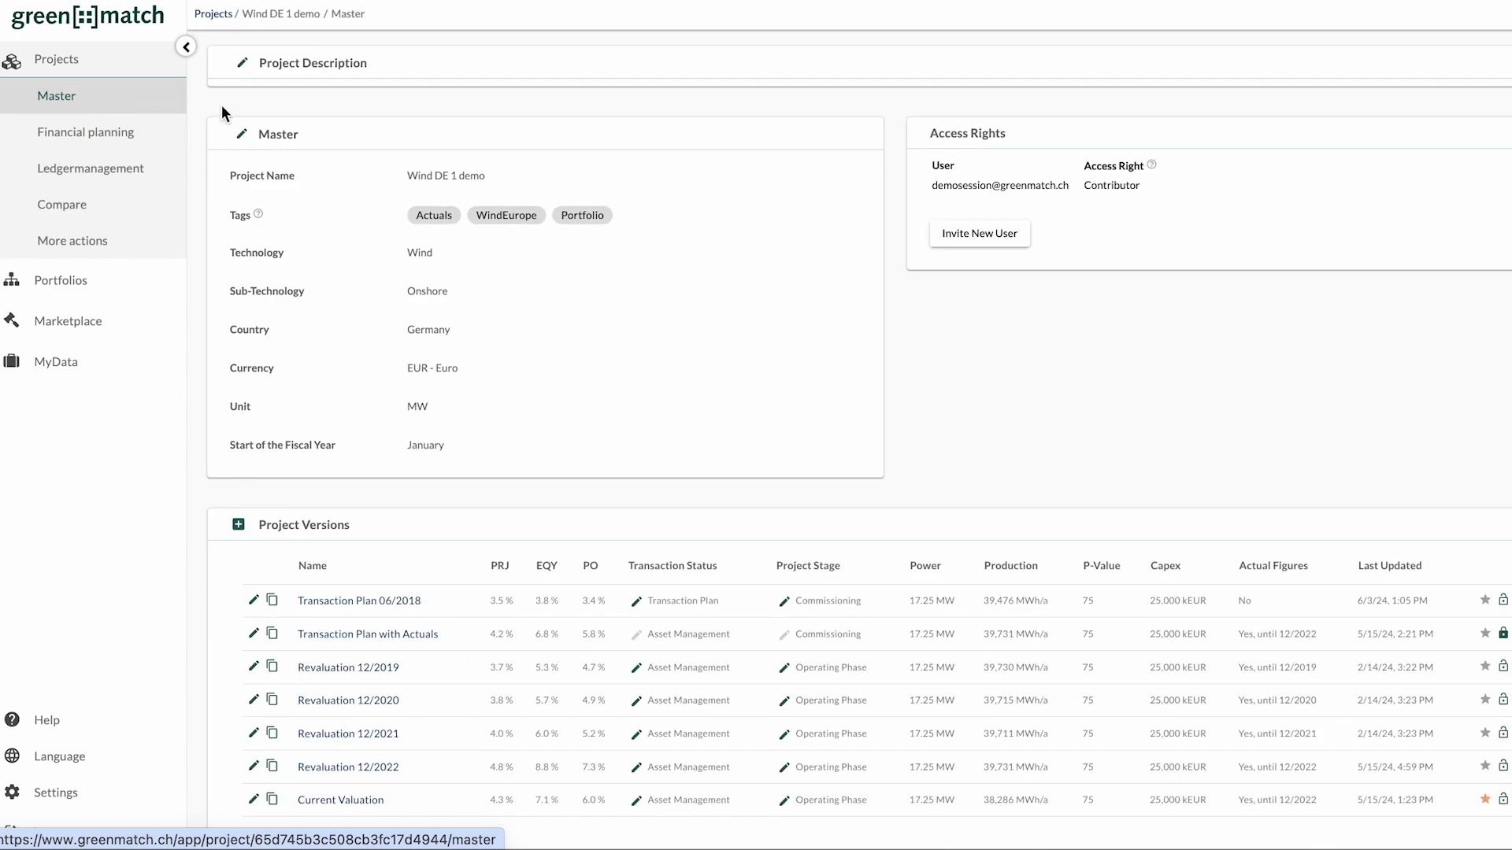
{"action": "left_click", "coordinate": [241, 134]}
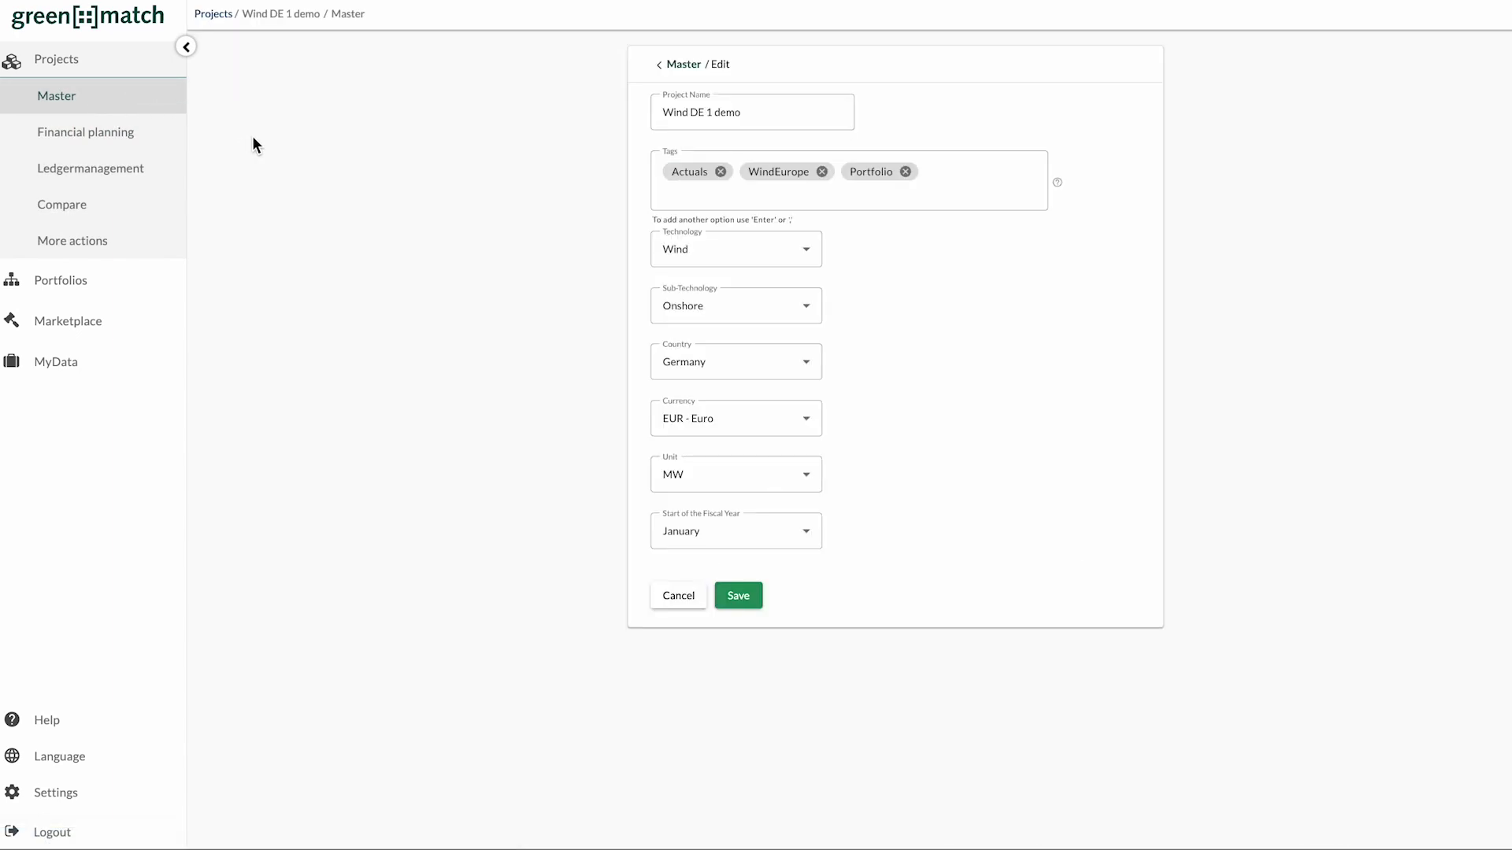
{"action": "left_click", "coordinate": [782, 537]}
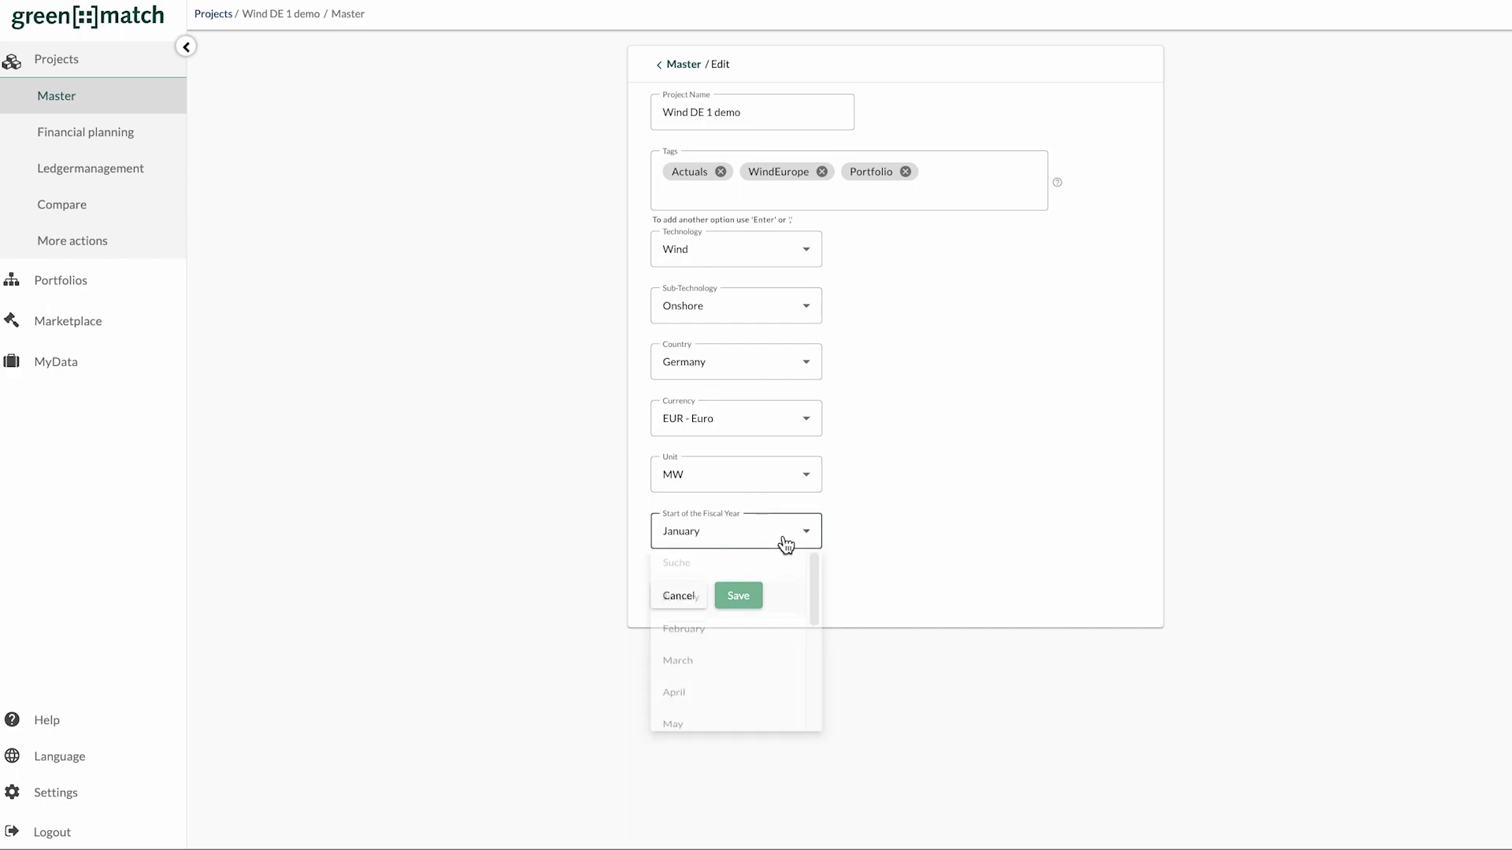
{"action": "scroll", "coordinate": [758, 598], "scroll_direction": "down", "scroll_amount": 3}
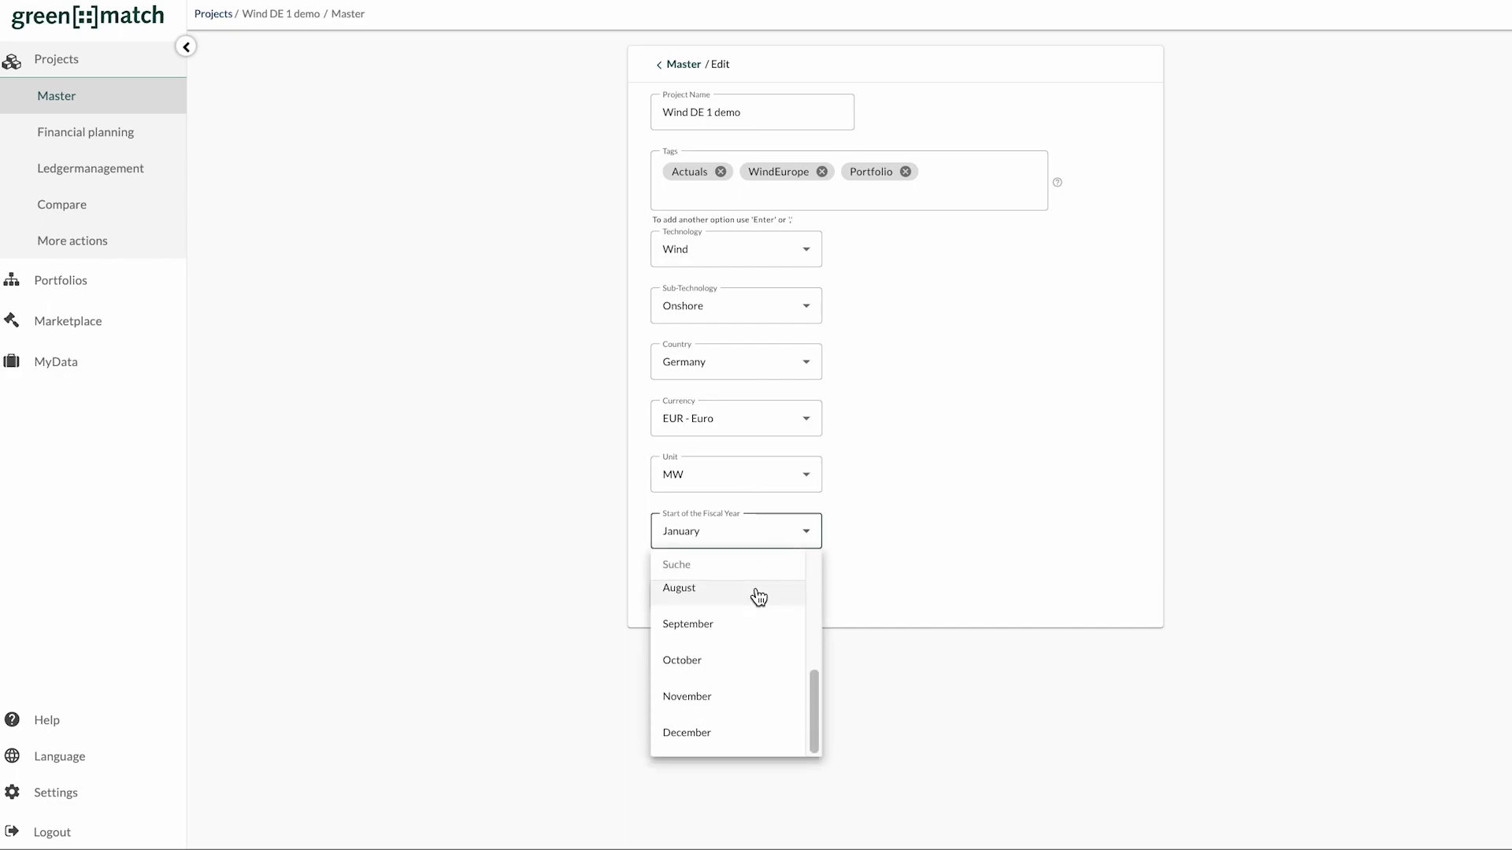
{"action": "left_click", "coordinate": [742, 661]}
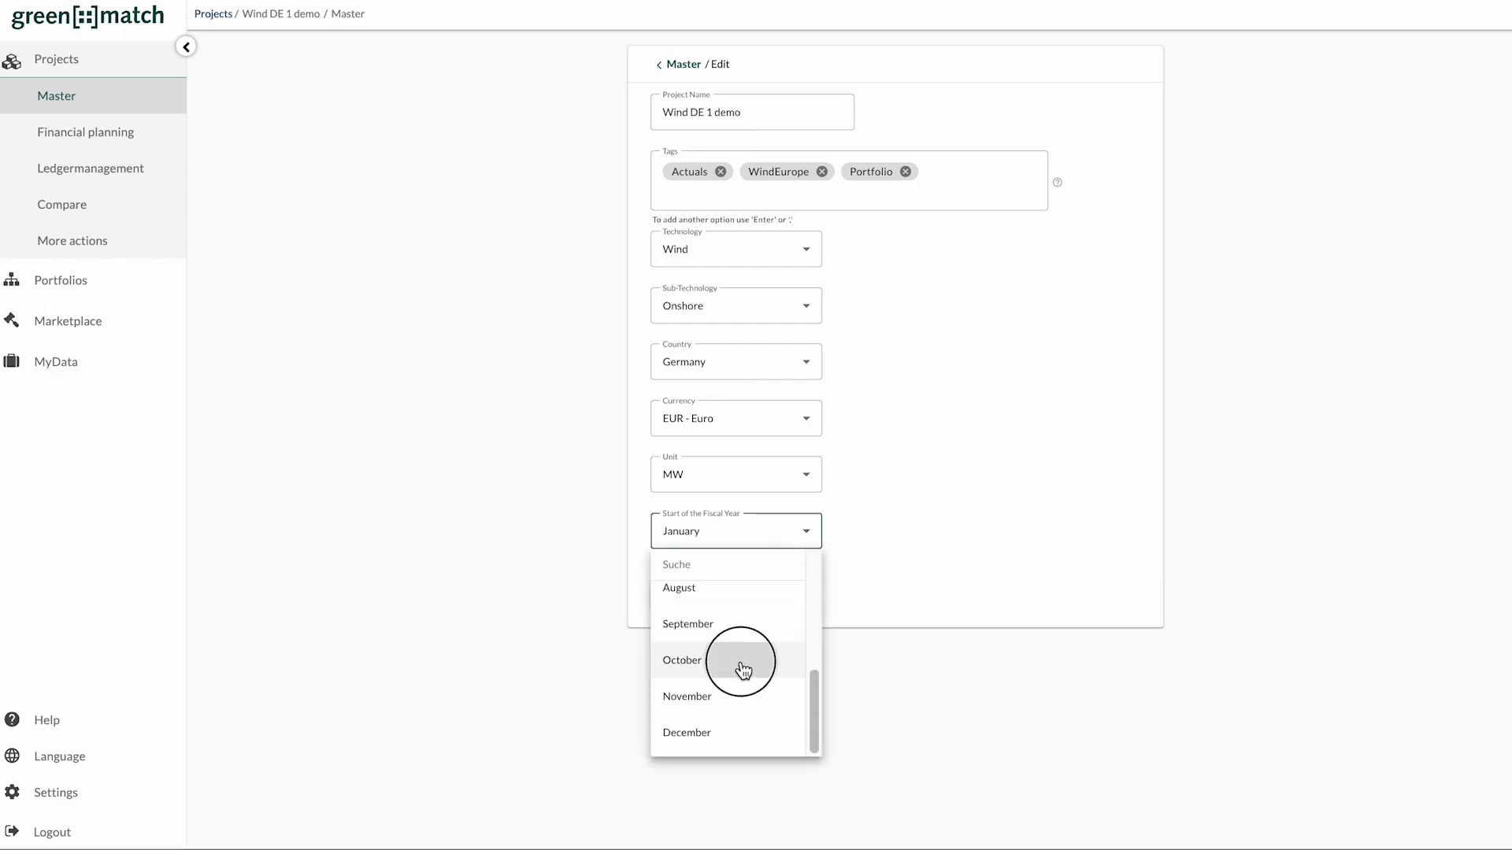
{"action": "left_click", "coordinate": [743, 596]}
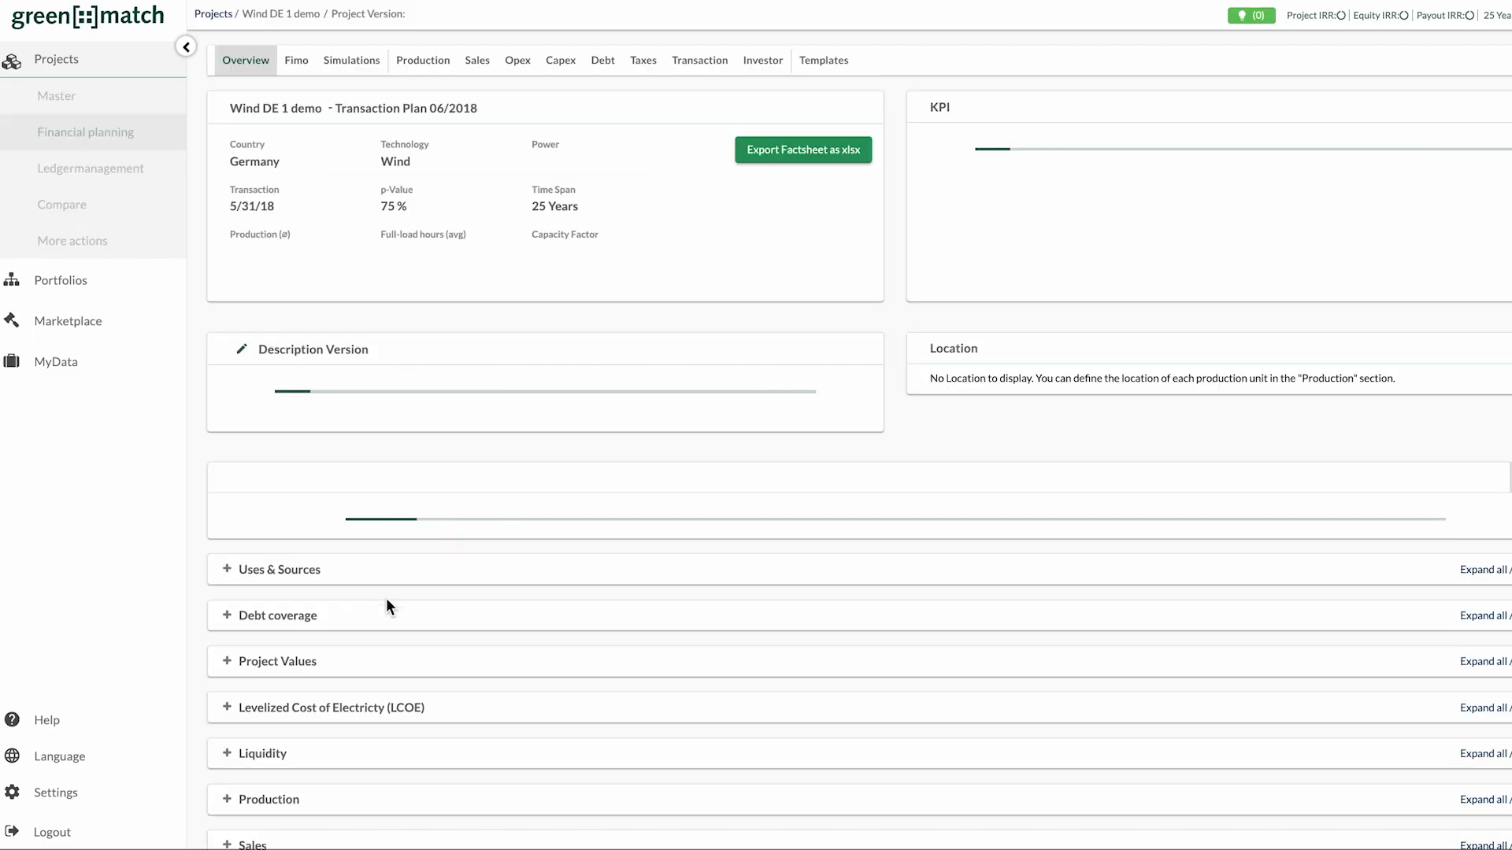
- Open the Fimo Profit & Loss table and examine the fiscal-year column headings
{"action": "left_click", "coordinate": [299, 68]}
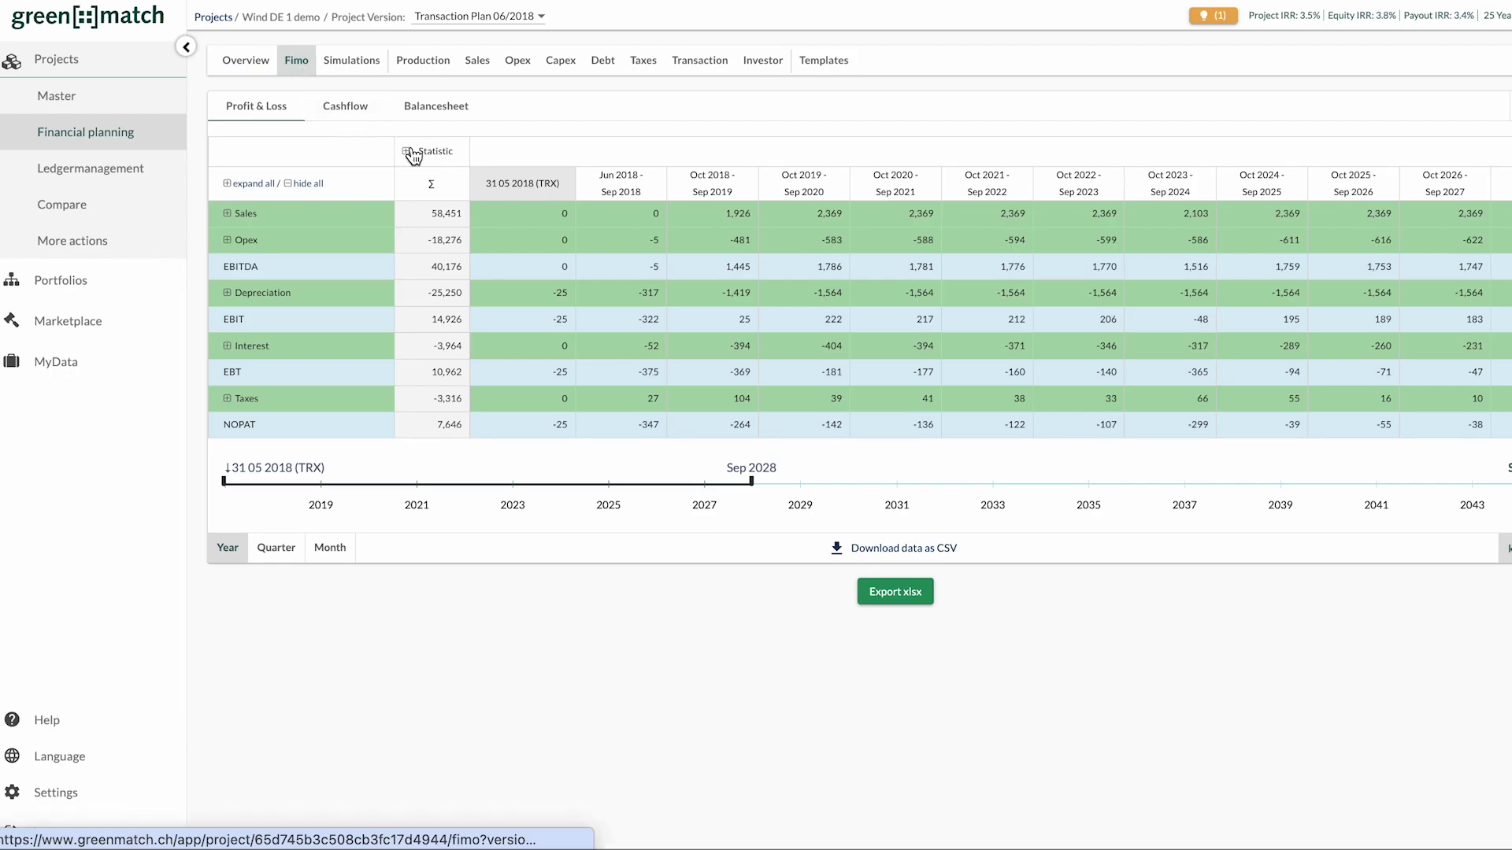
{"action": "left_click_drag", "start_coordinate": [599, 179], "coordinate": [898, 189]}
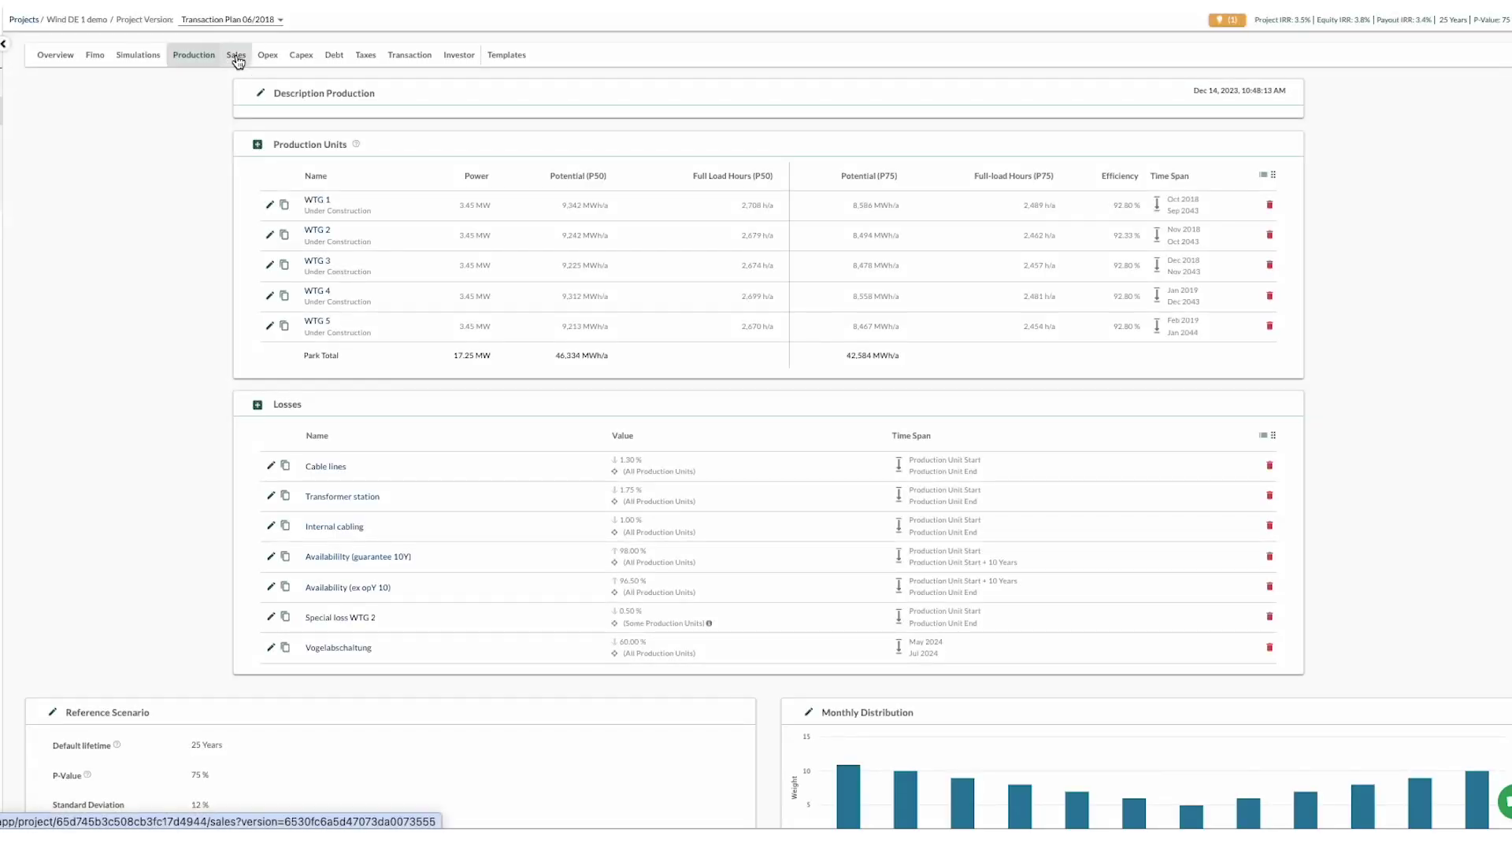
- Open the Market premium EEG 2017 sales entry and show its Profit & Loss figures as a table
{"action": "left_click", "coordinate": [236, 57]}
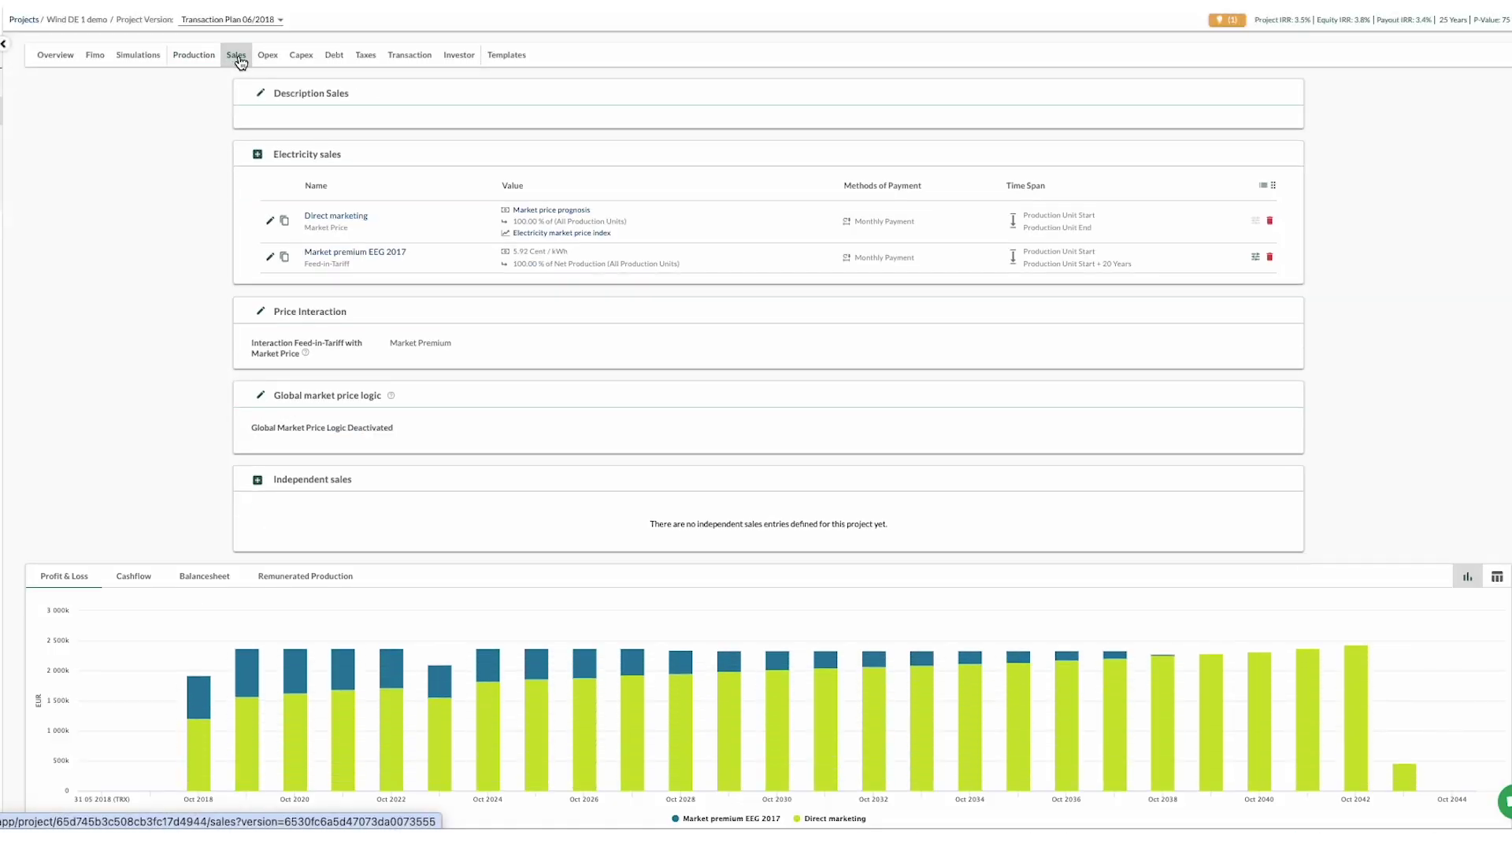
{"action": "left_click", "coordinate": [340, 253]}
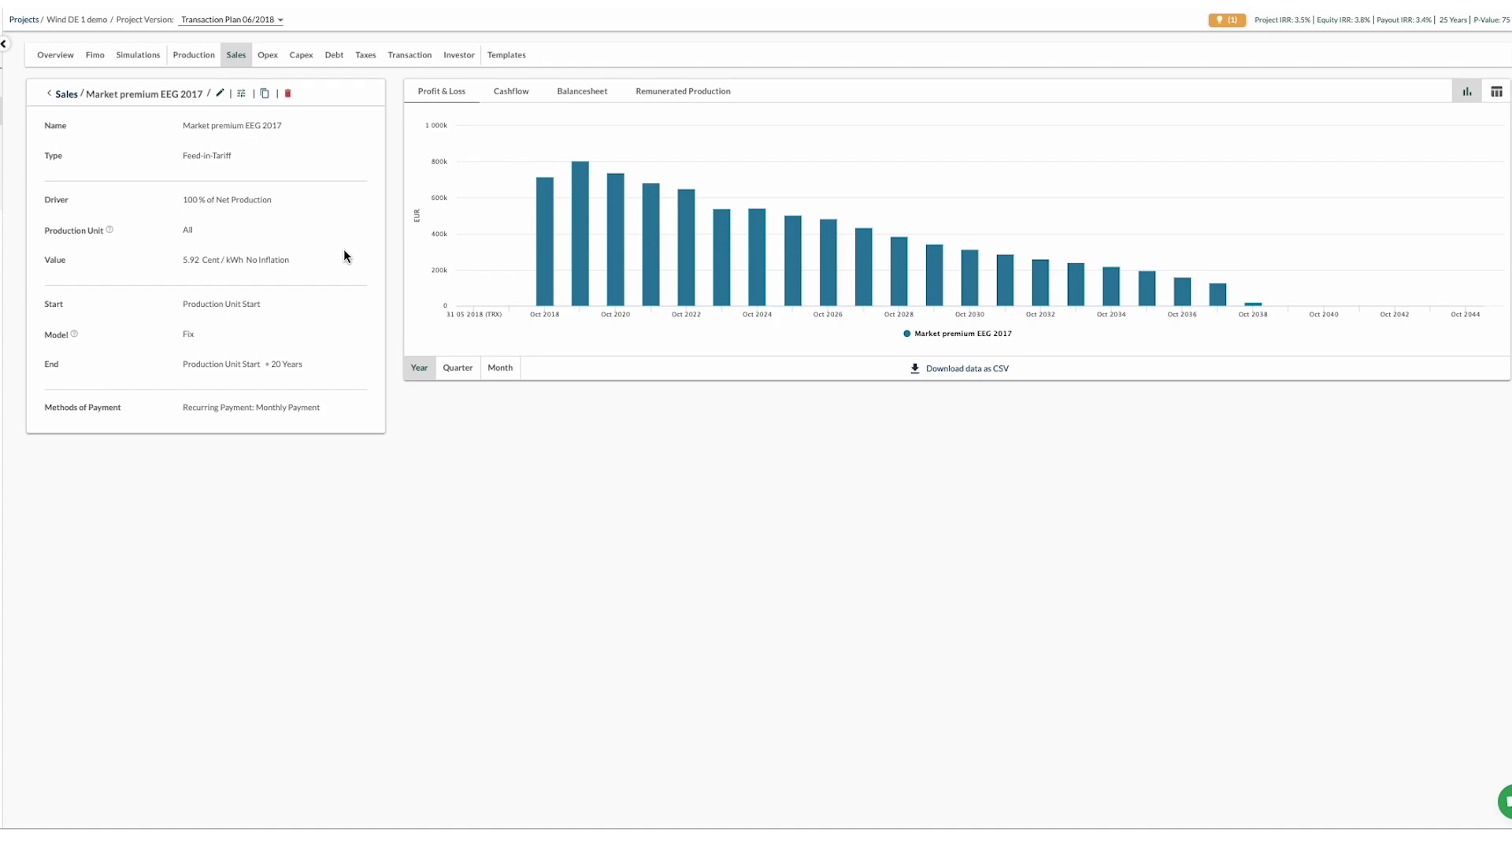
{"action": "left_click", "coordinate": [1497, 92]}
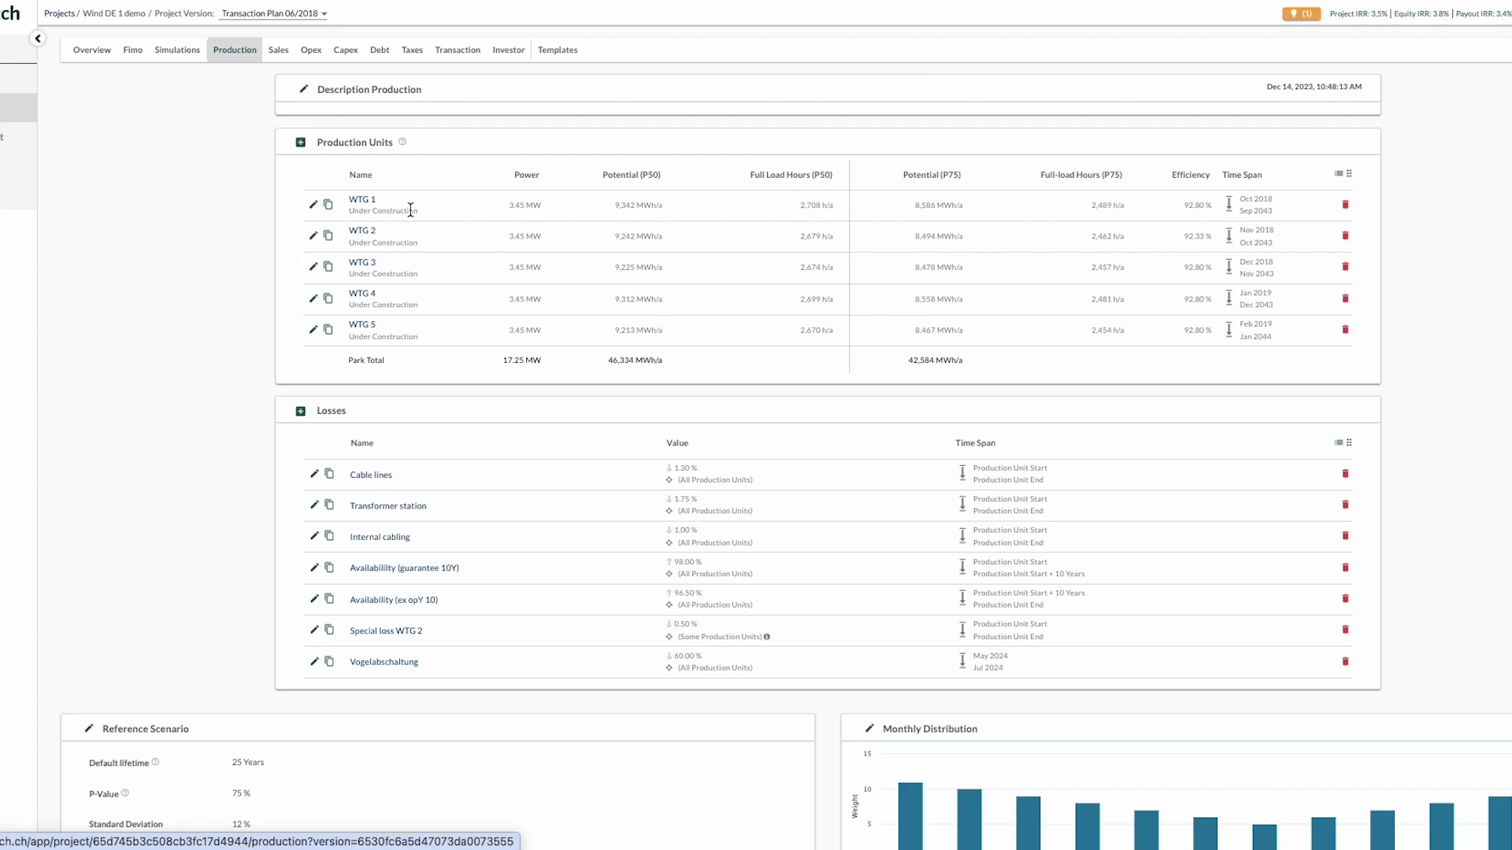
- Open the TSA incl. foundation capex position for editing and review its financing mode options
{"action": "left_click", "coordinate": [347, 51]}
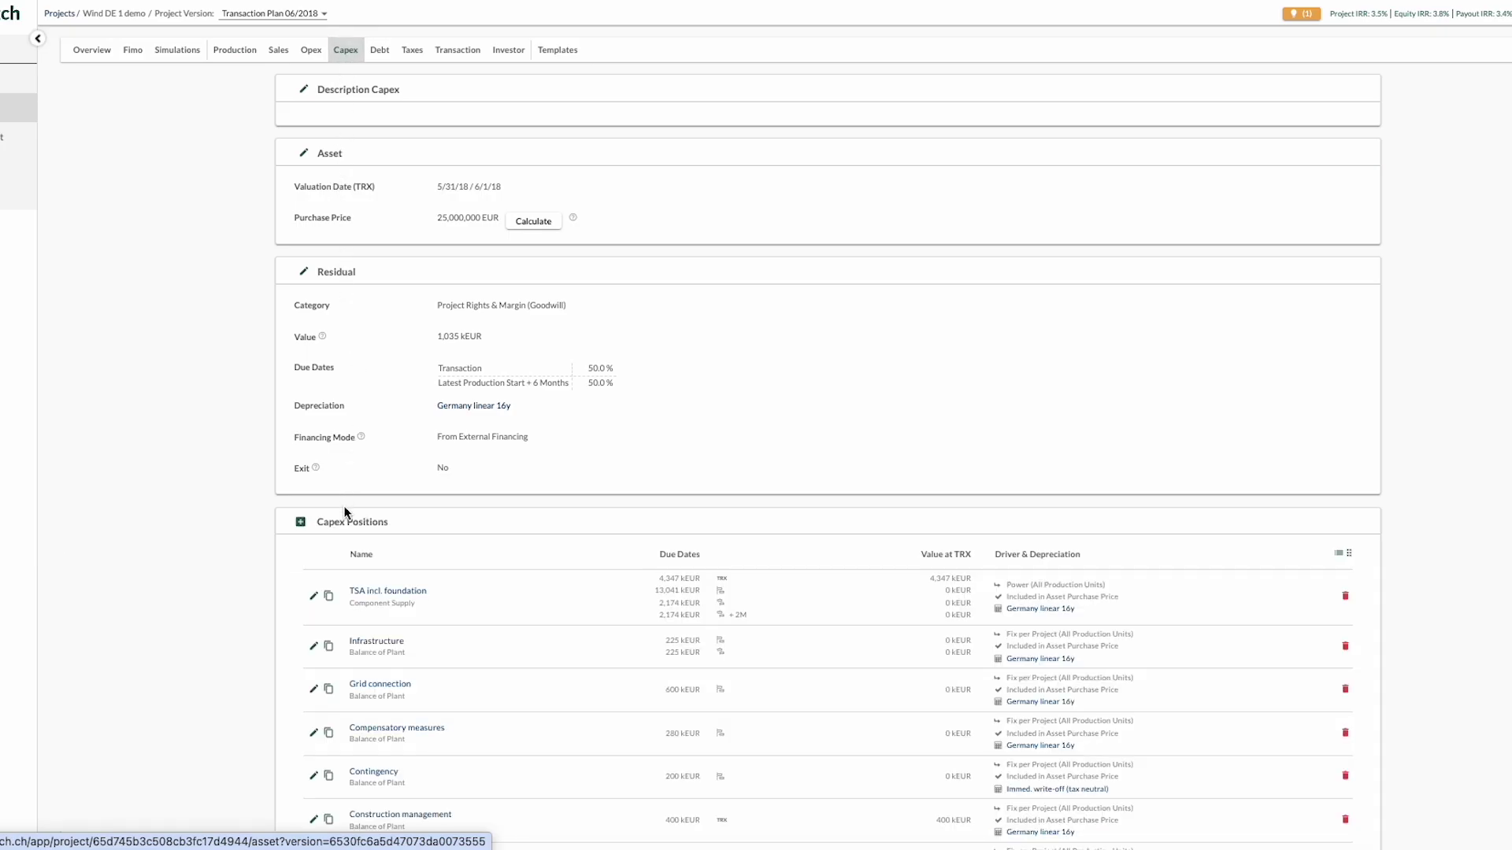
{"action": "left_click", "coordinate": [371, 592]}
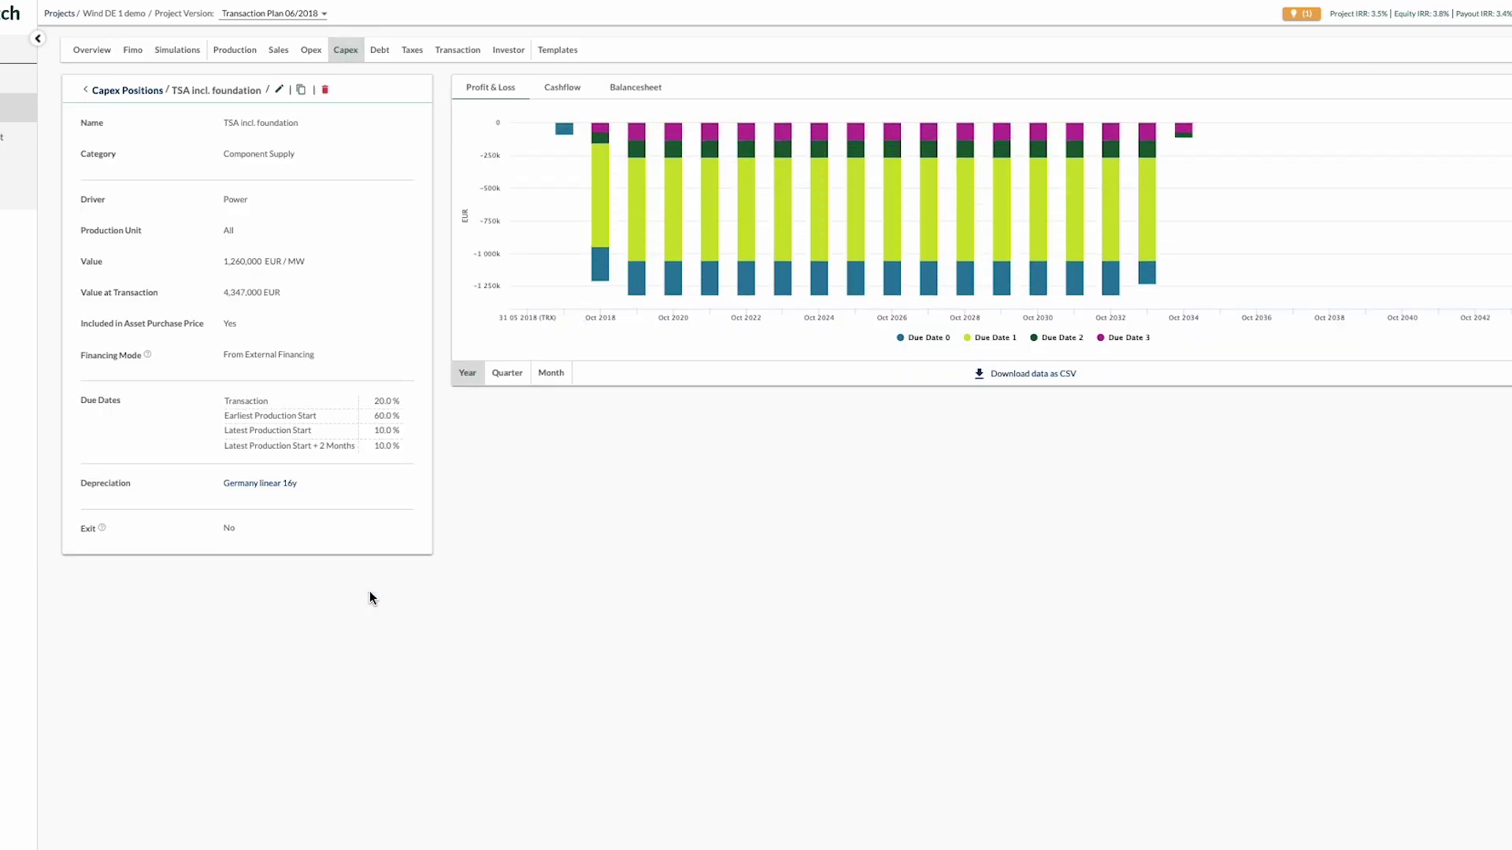
{"action": "left_click", "coordinate": [280, 91]}
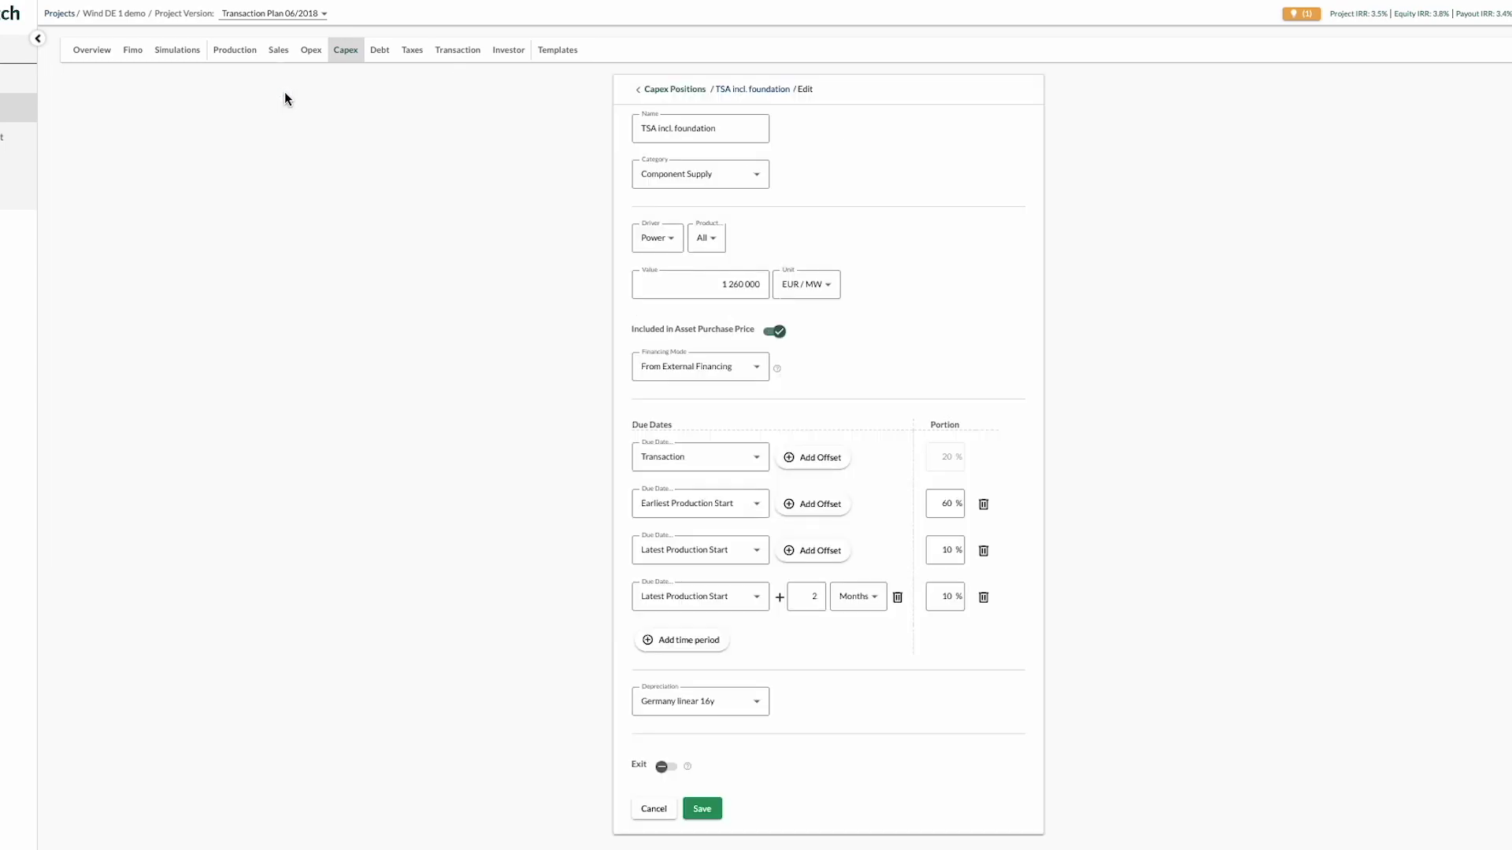
{"action": "left_click", "coordinate": [749, 367]}
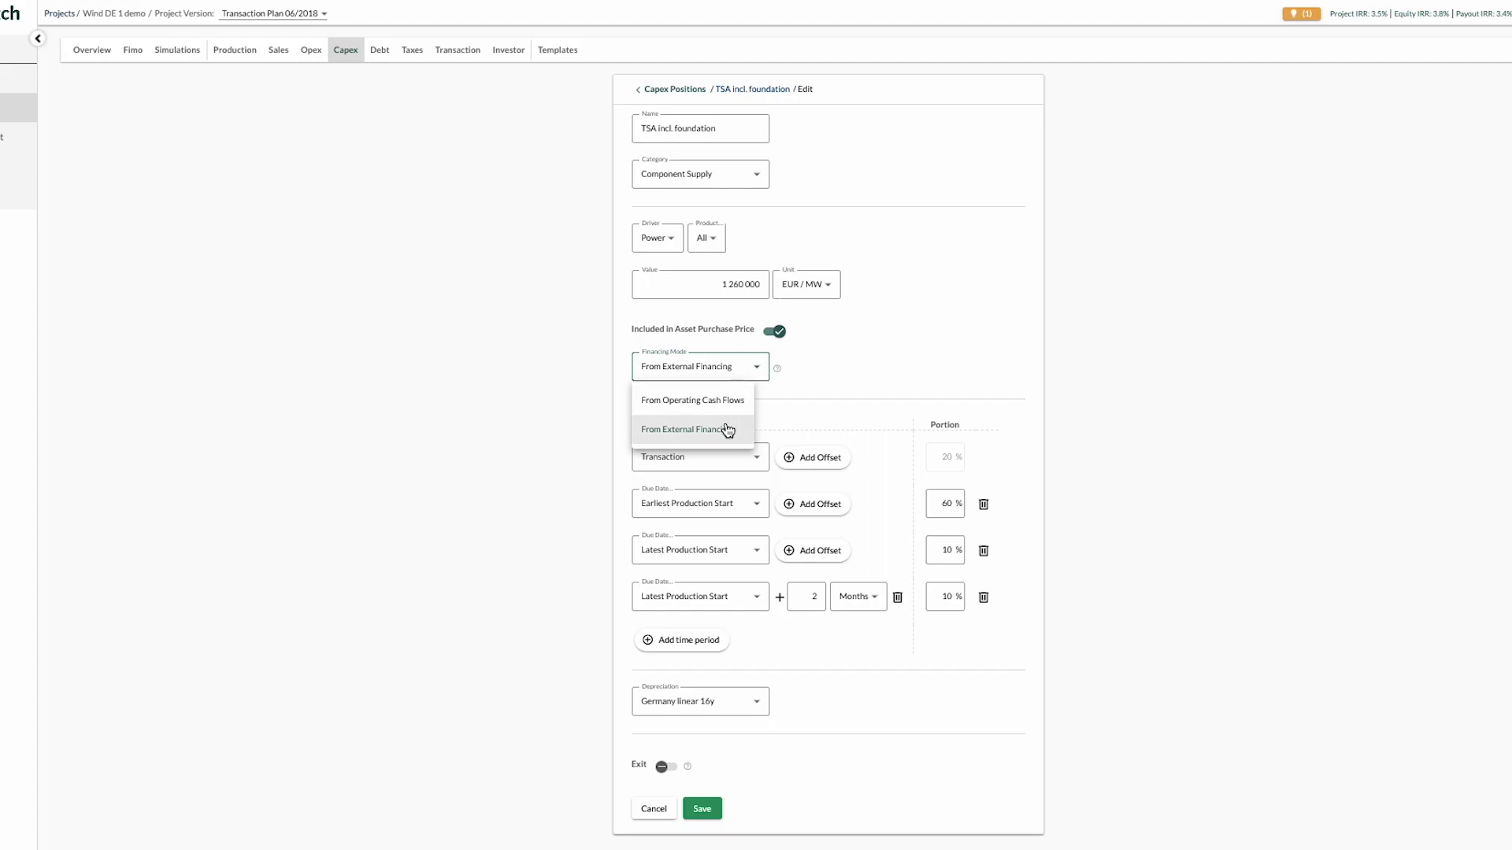
- Run the FiT-Solver for Market premium EEG 2017 with a 5 % equity IRR hurdle rate and close it without accepting a value
{"action": "left_click", "coordinate": [282, 50]}
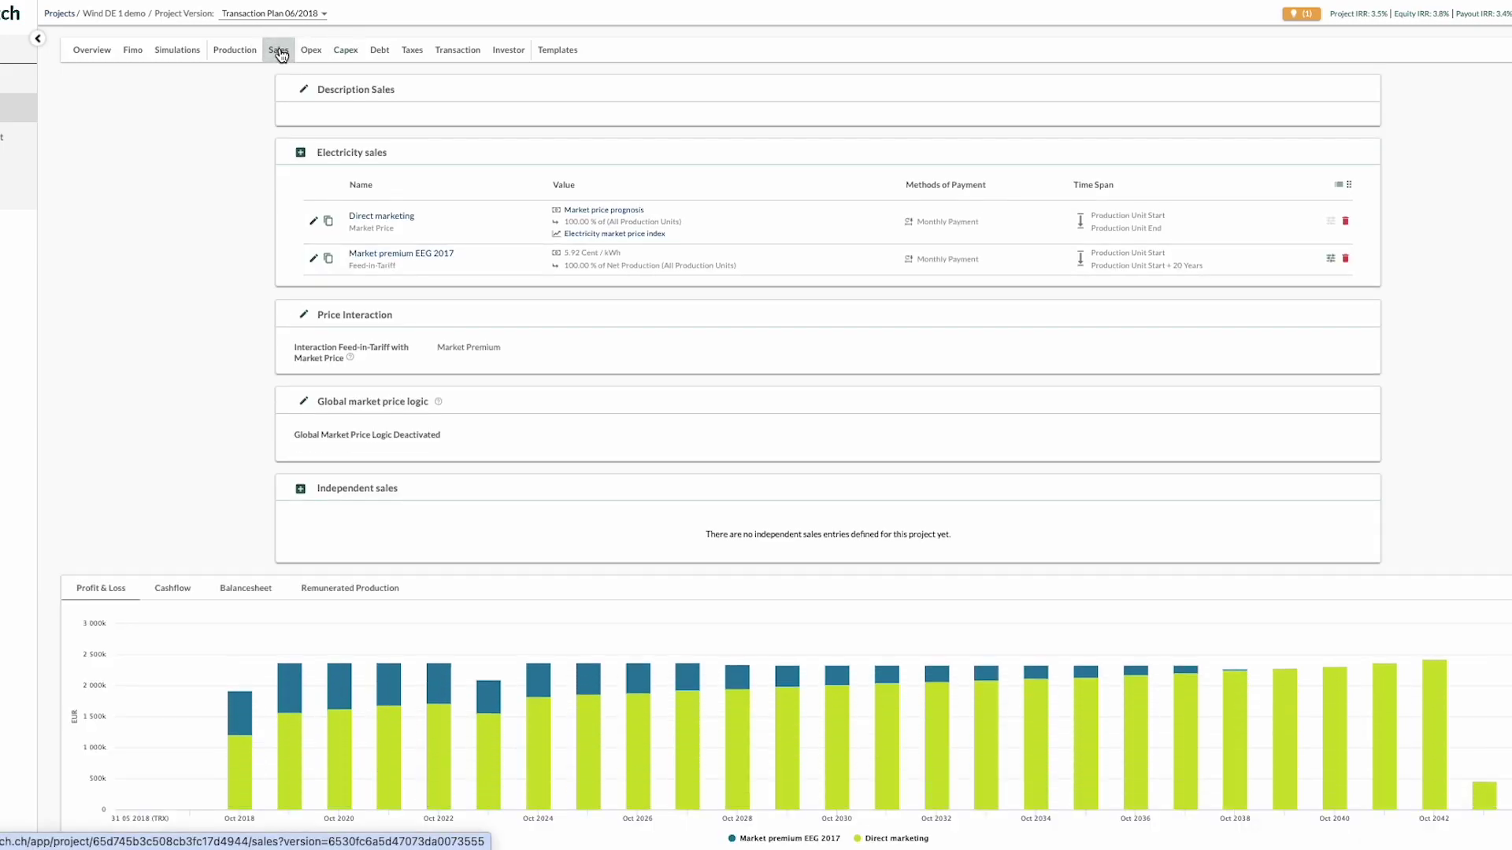
{"action": "left_click", "coordinate": [1333, 262]}
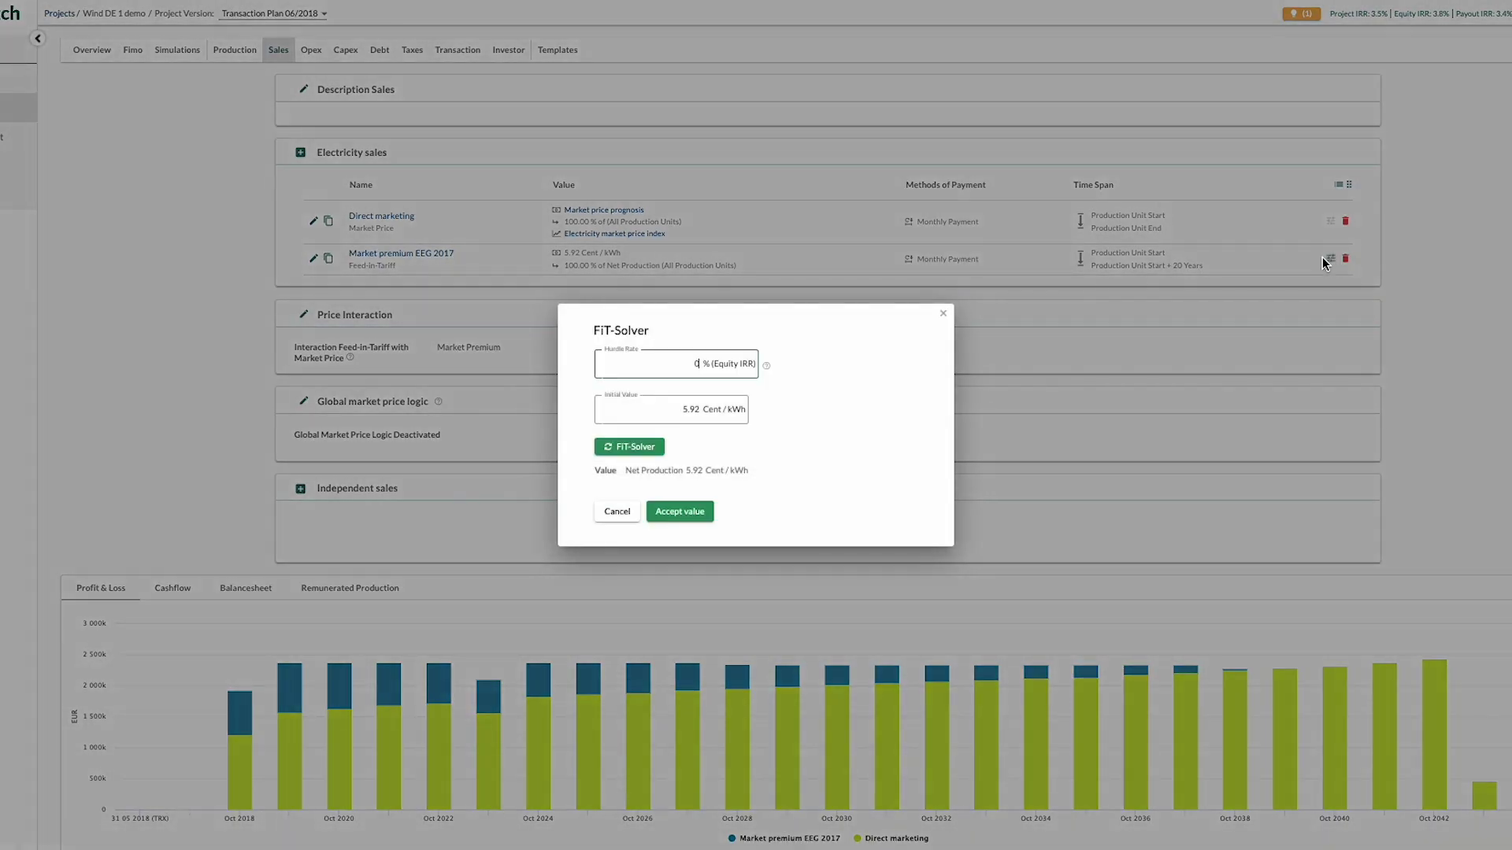
{"action": "left_click", "coordinate": [699, 363]}
{"action": "type", "text": "5"}
{"action": "left_click", "coordinate": [646, 447]}
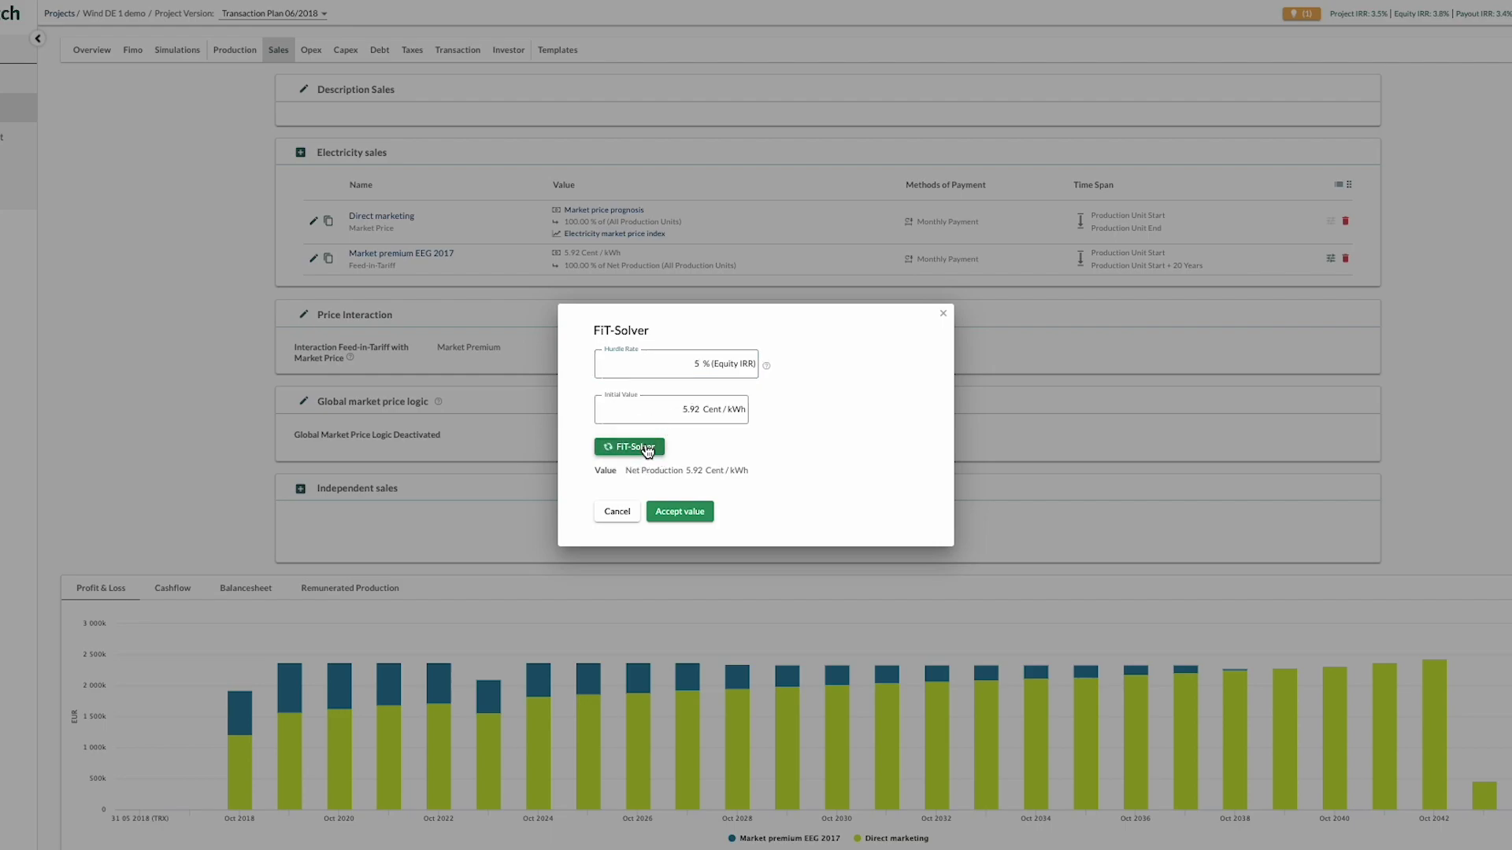
{"action": "left_click", "coordinate": [540, 236]}
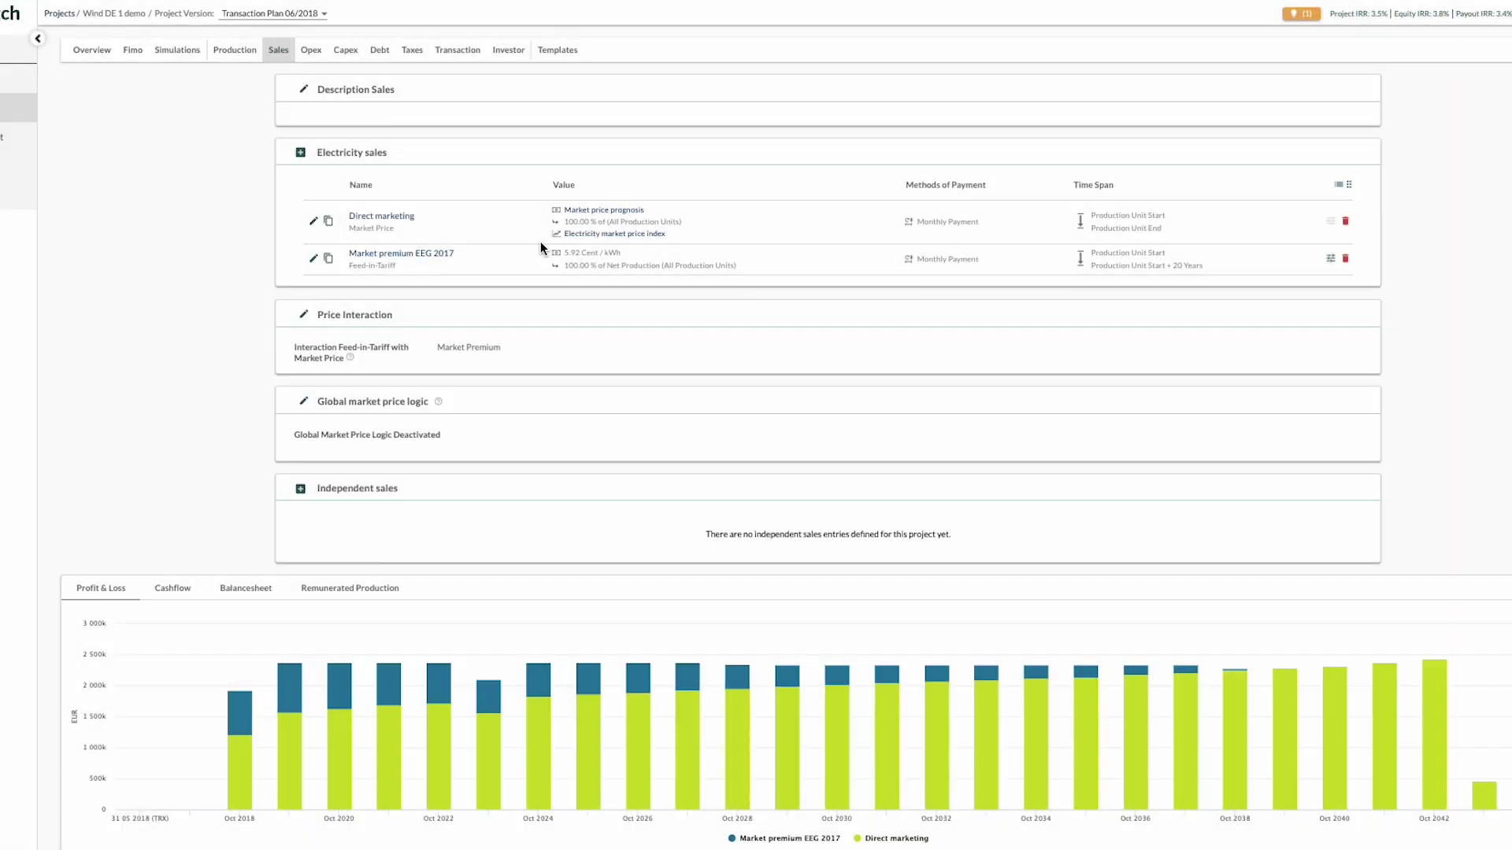
- Open the overview of the Transaction Plan 06/2018 version
{"action": "left_click", "coordinate": [115, 55]}
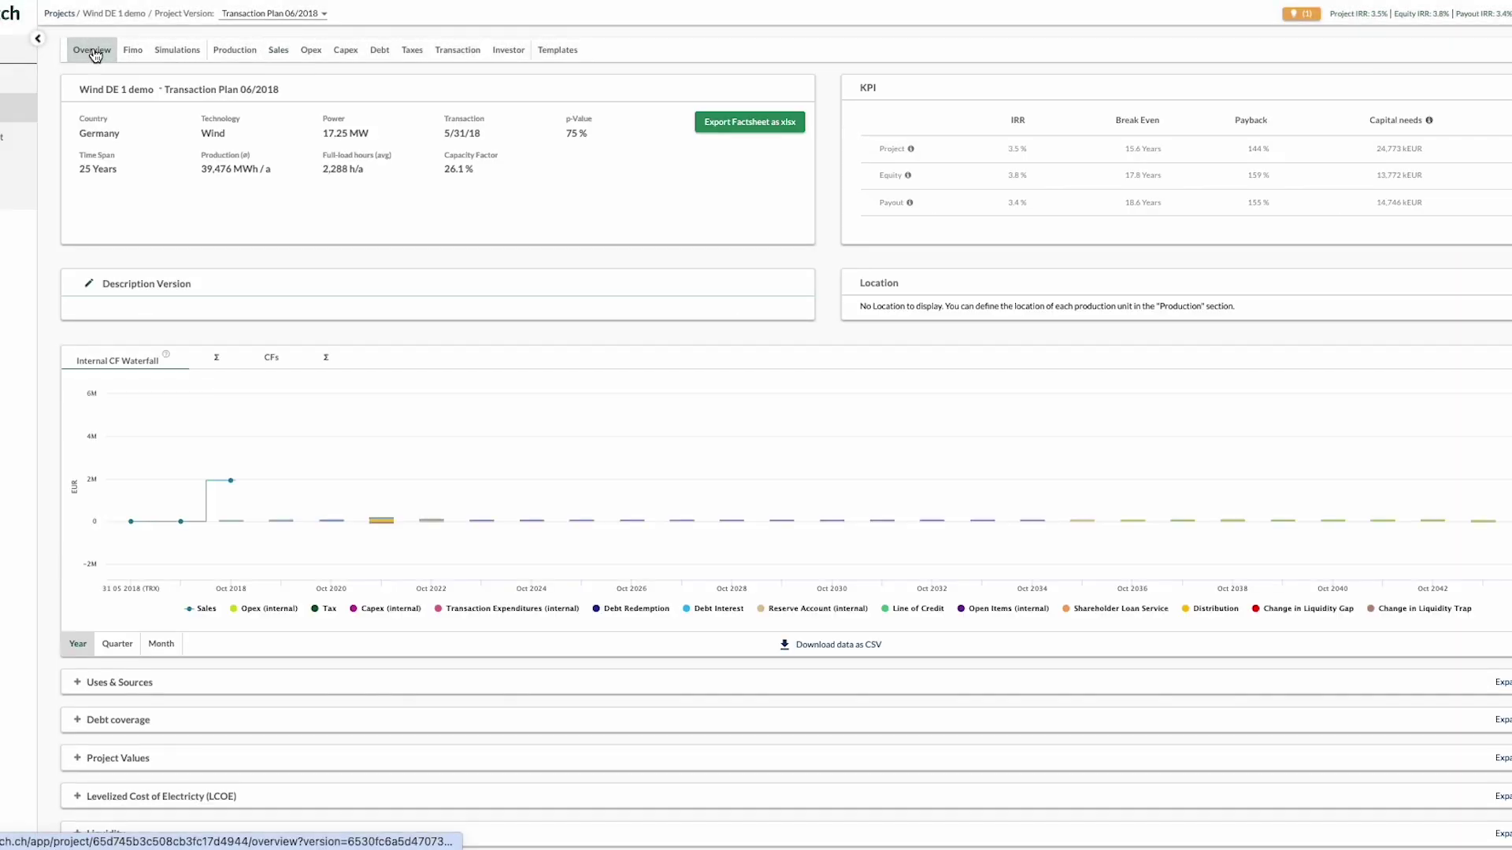